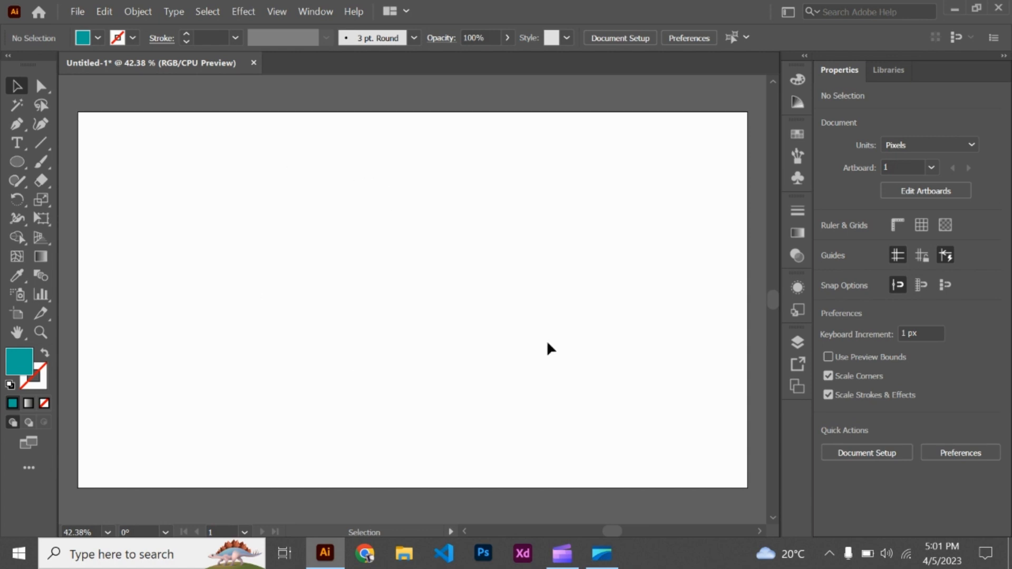
- Open the Pathfinder panel and draw two circles, about 290 px and 331 px wide, the larger overlapping the lower part of the smaller
click(320, 13)
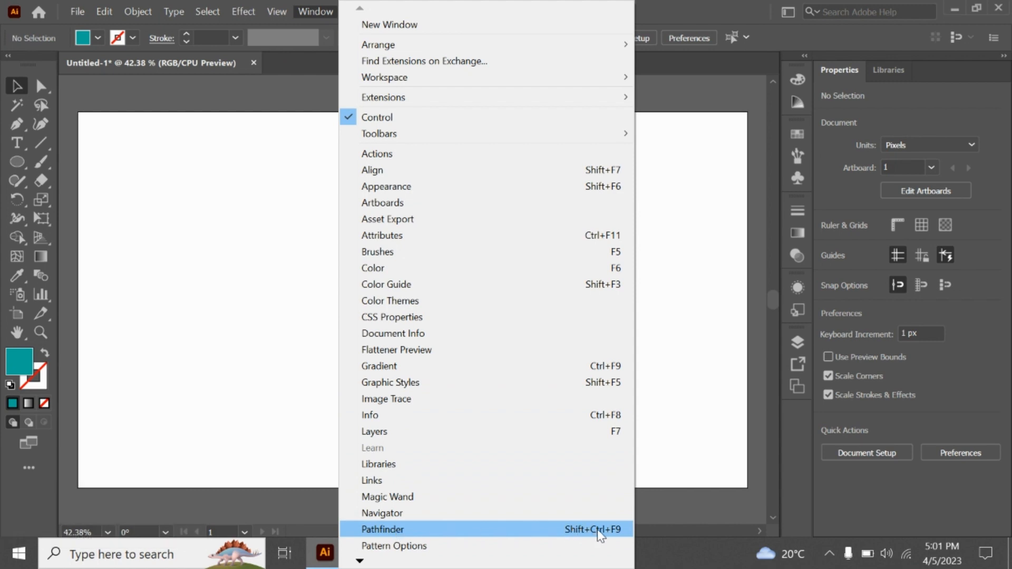
click(610, 534)
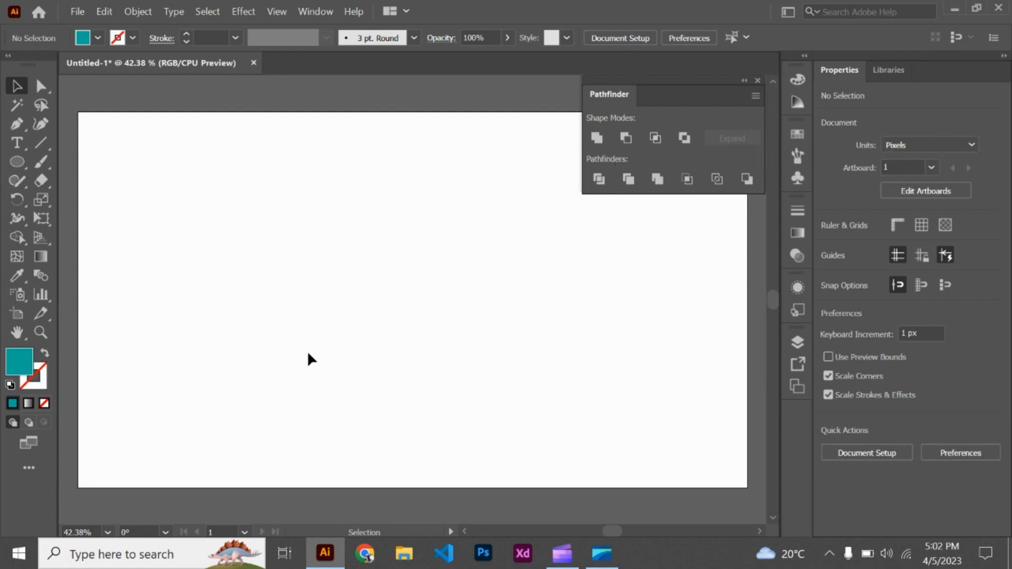
click(16, 160)
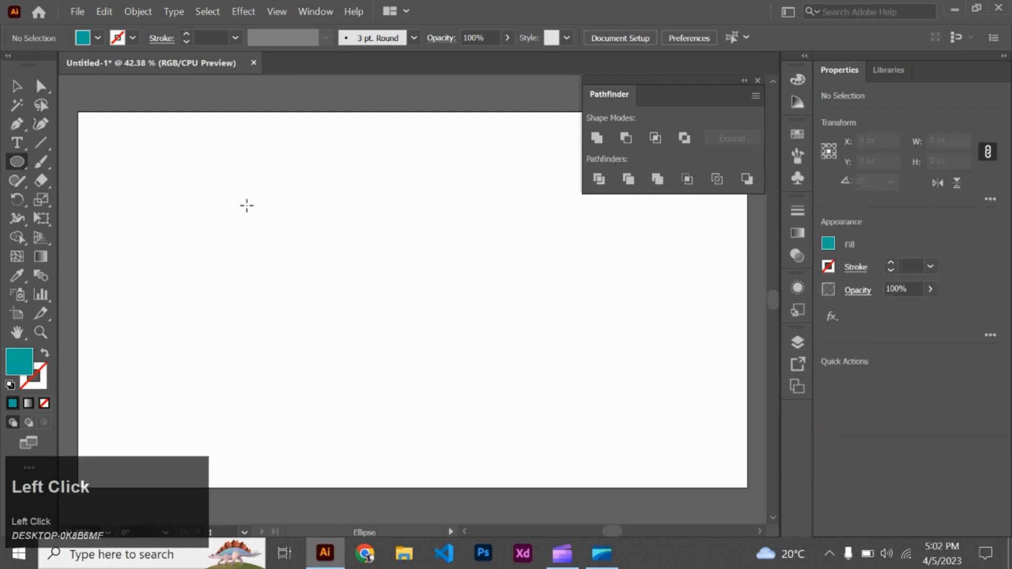
drag(277, 210, 348, 262)
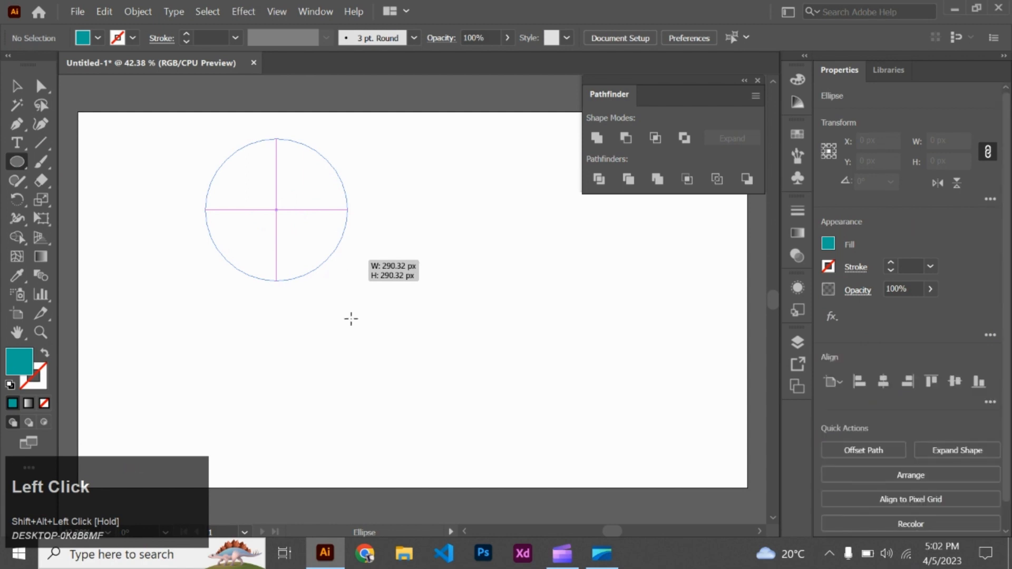
drag(194, 250, 357, 369)
click(16, 85)
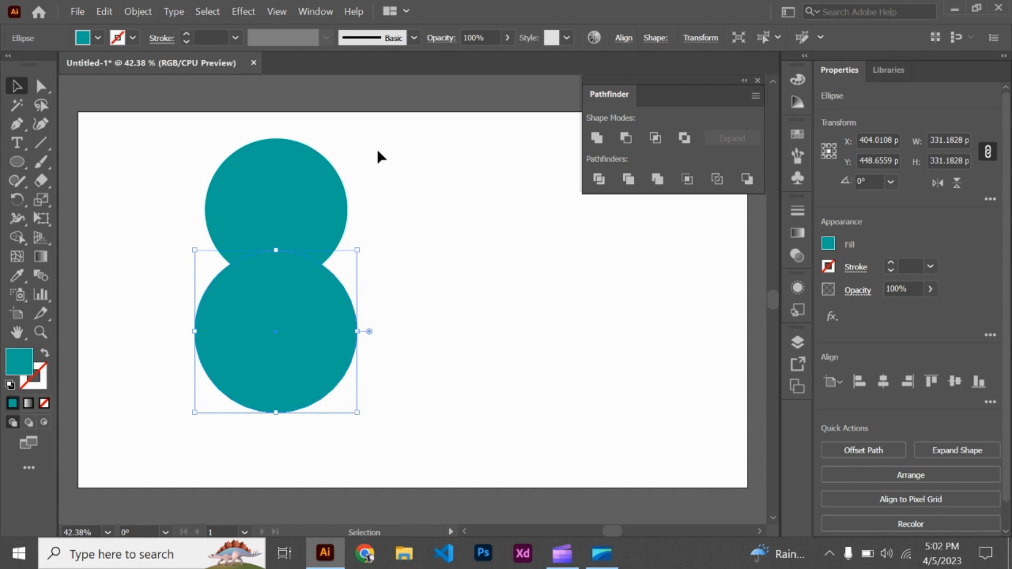
- Change the fill of the larger, lower circle to orange
drag(361, 145, 224, 369)
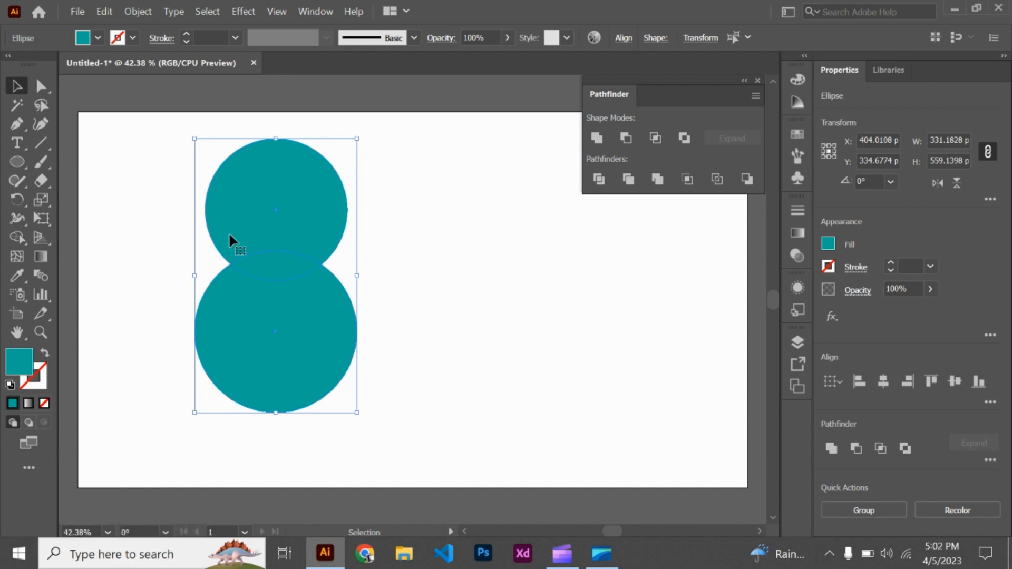
click(451, 238)
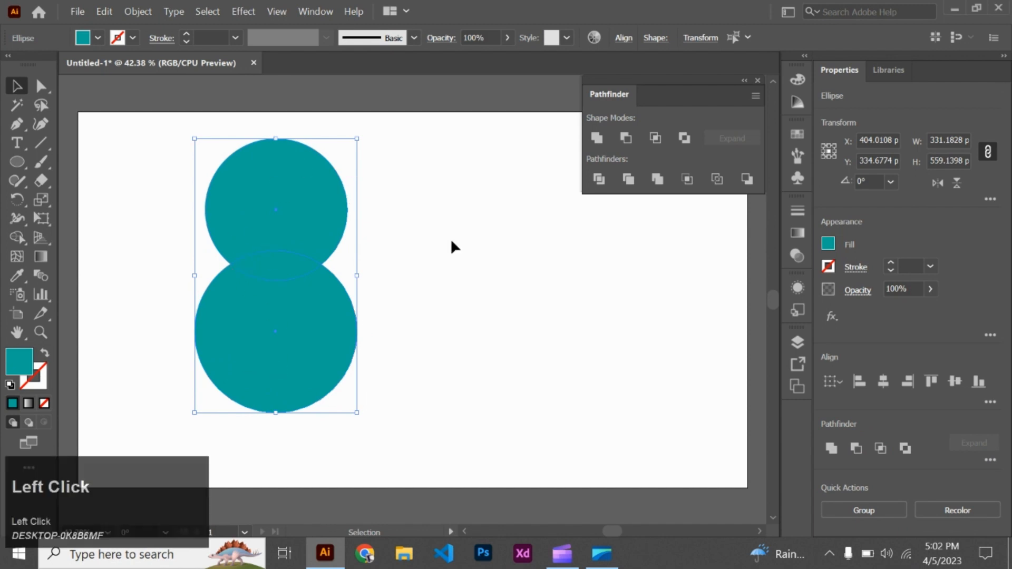
click(309, 334)
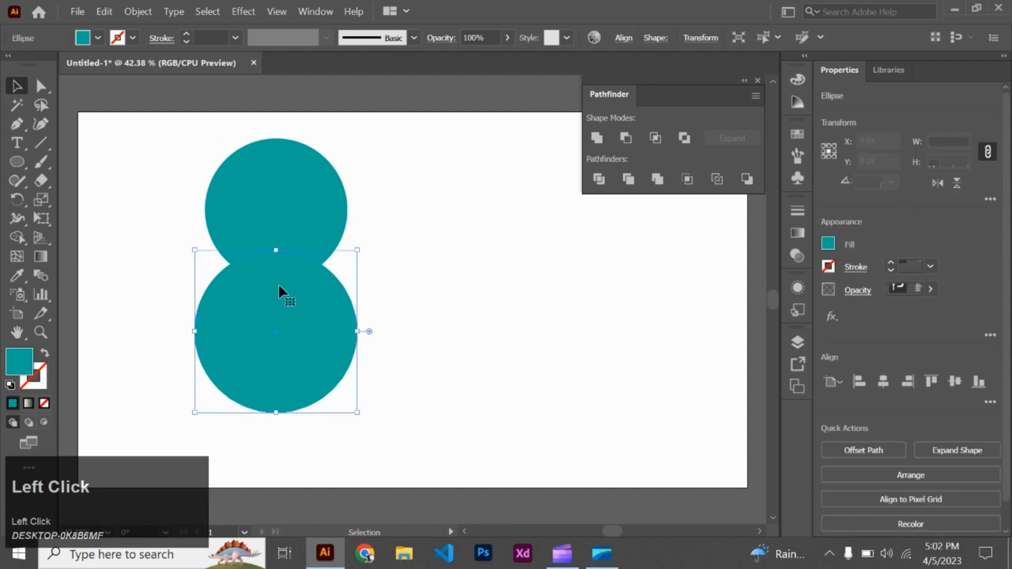
click(93, 35)
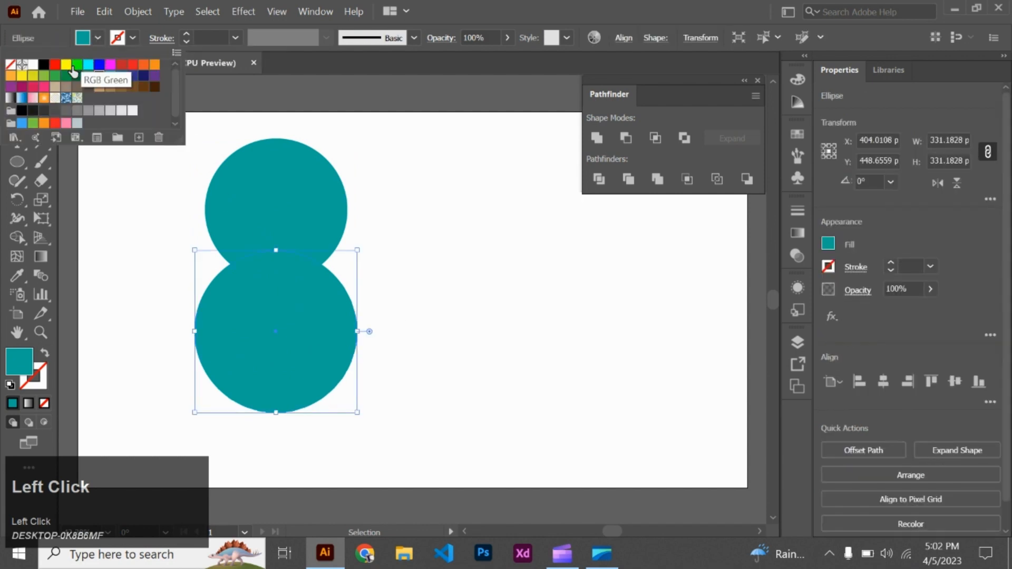
click(76, 66)
click(144, 66)
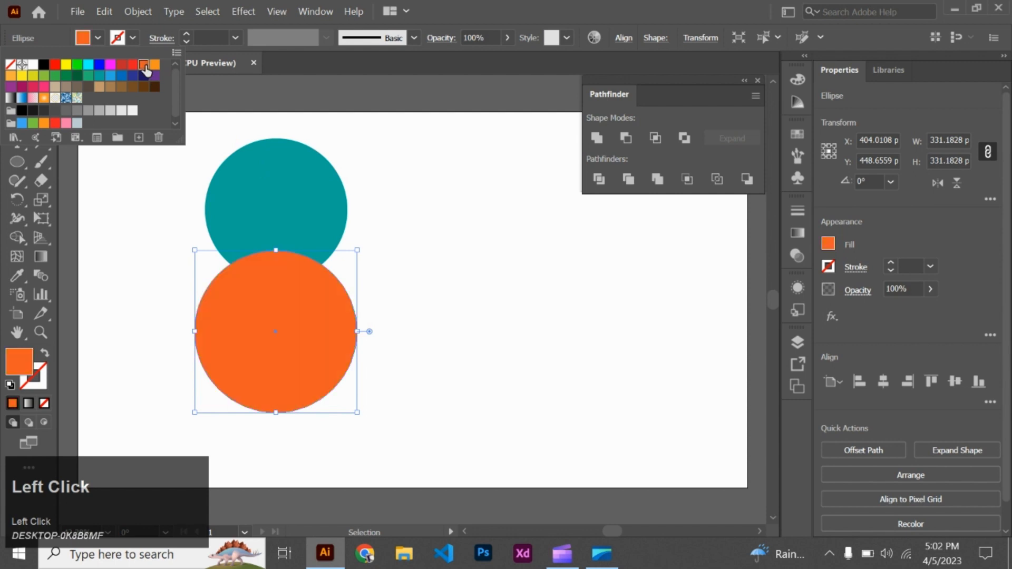
- Unite the teal and orange circles into a single shape with Pathfinder
click(368, 175)
drag(368, 175, 258, 359)
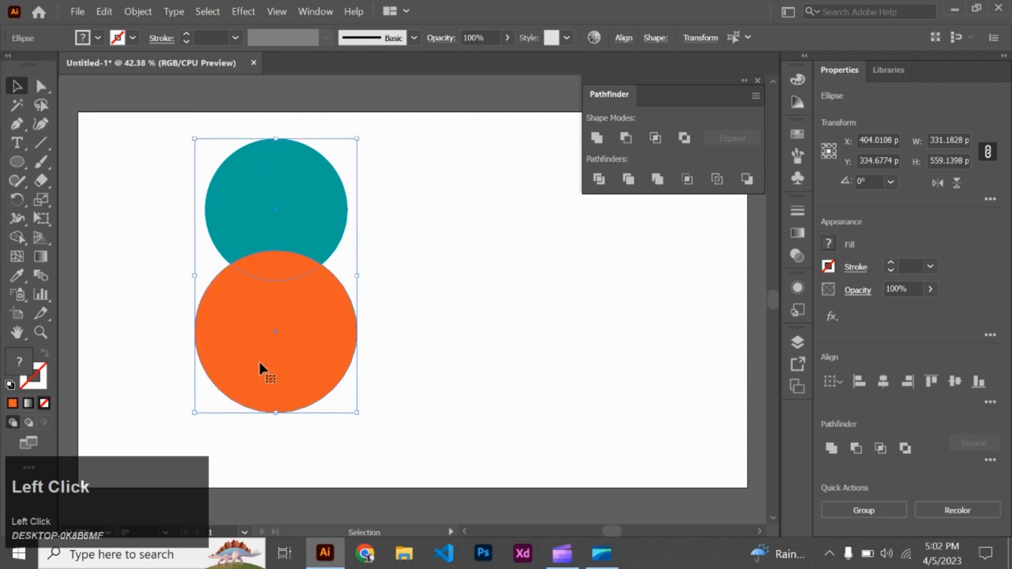
click(597, 138)
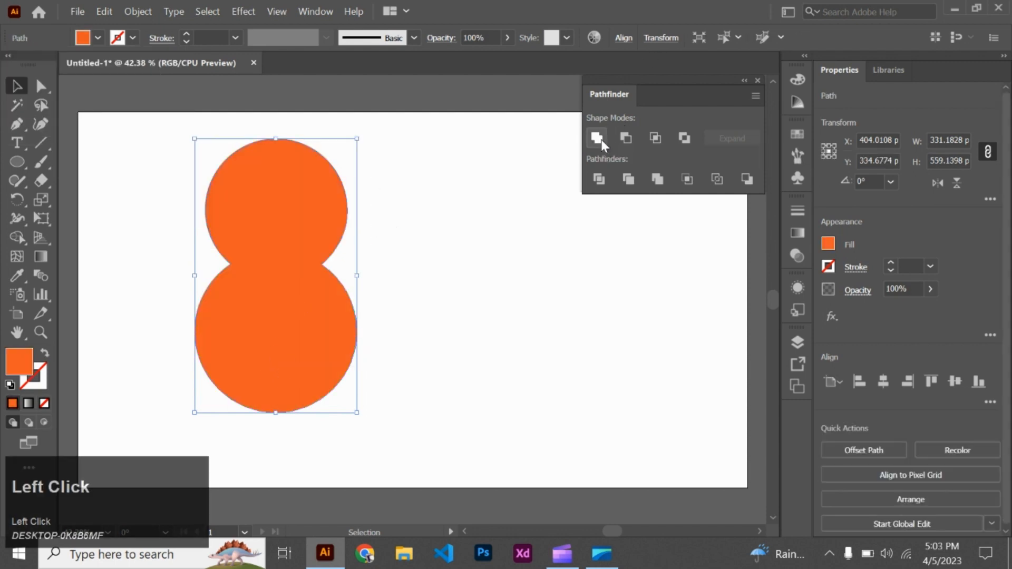
click(518, 260)
- Scale the united orange shape down to about 168 by 283 px and place it in the artboard's upper-left corner
drag(265, 251, 158, 219)
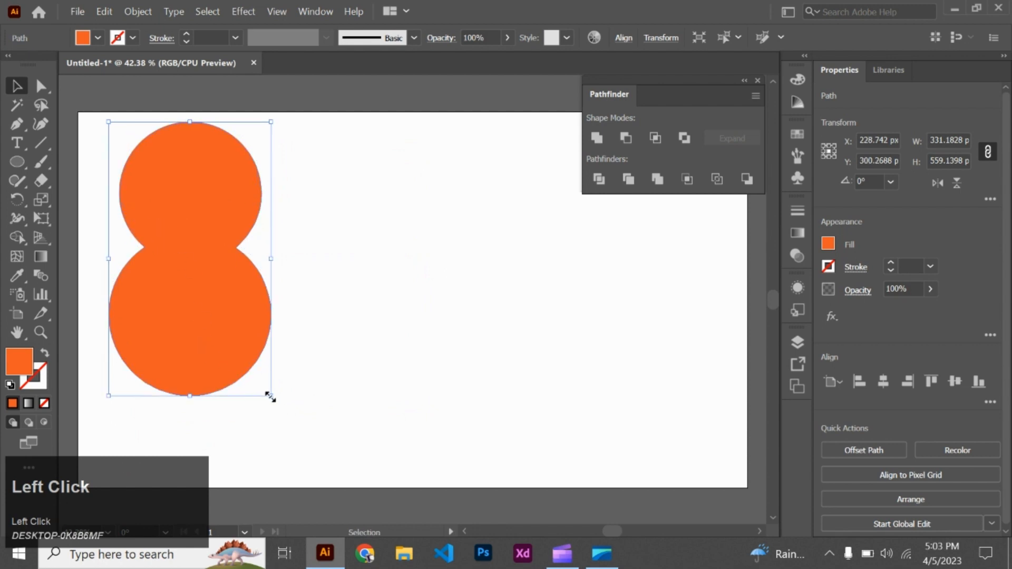
drag(268, 395, 231, 328)
drag(176, 256, 119, 179)
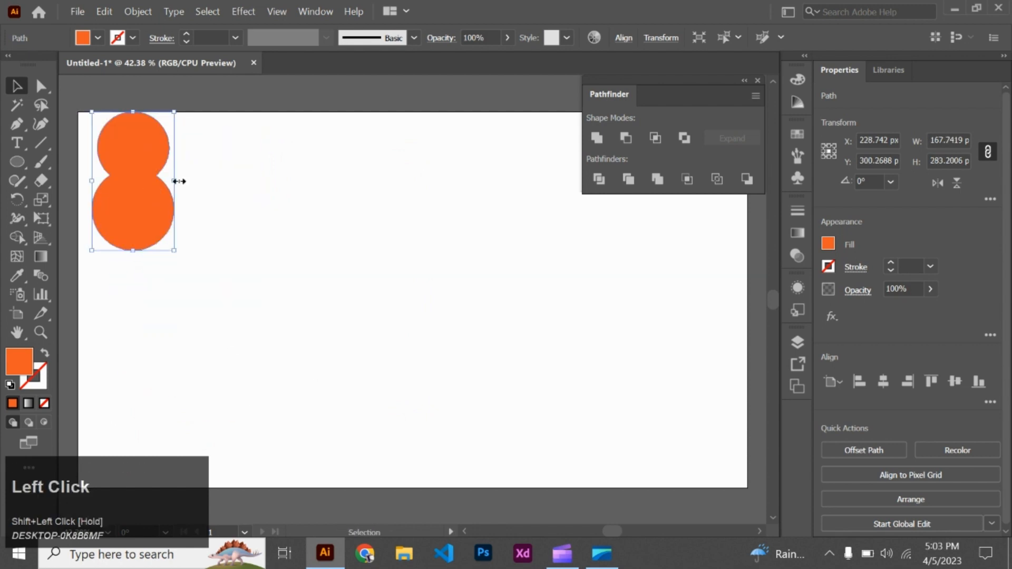
click(177, 181)
- Draw two circles about 138 px and 144 px wide beside the united shape, the second largely overlapping the first
click(17, 161)
drag(235, 173, 302, 241)
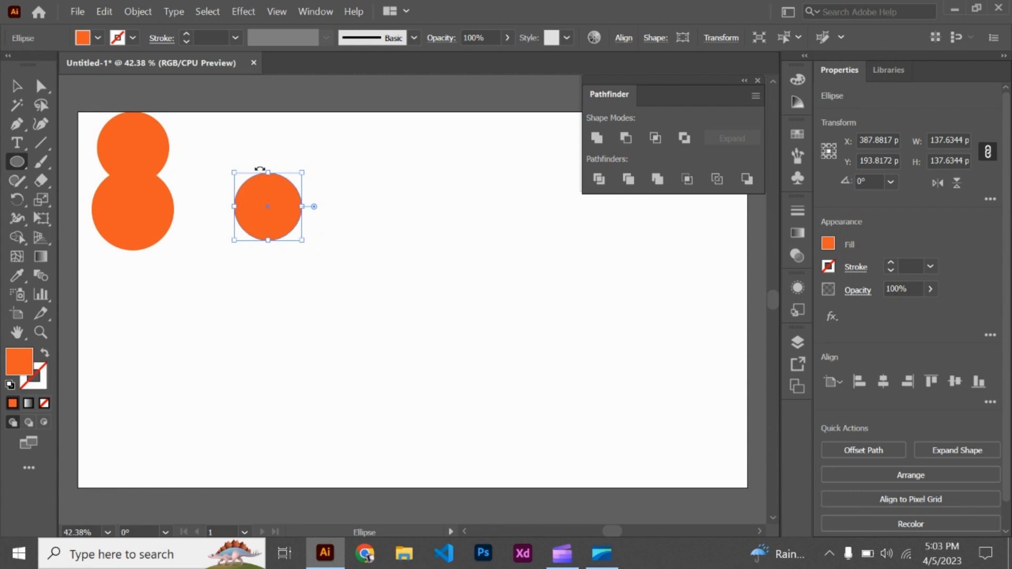
drag(261, 173, 282, 215)
click(16, 88)
click(107, 95)
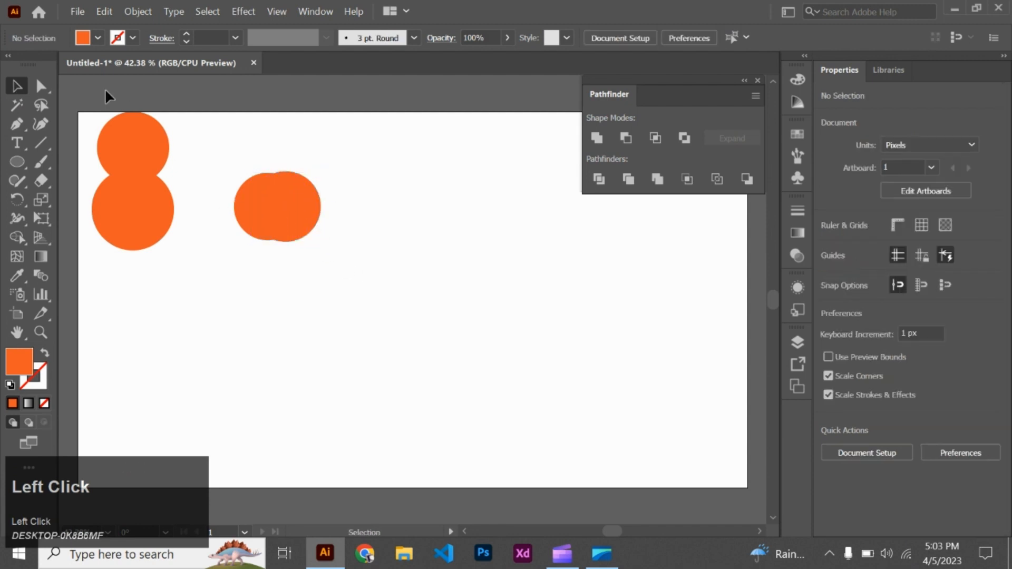
- Fill the back circle of the new overlapping pair with red
click(249, 181)
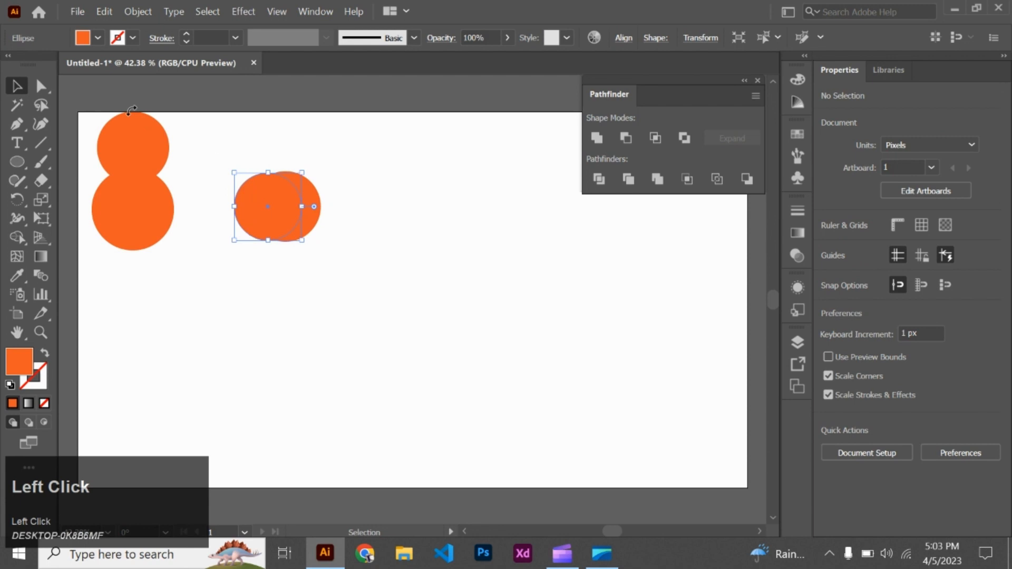
click(97, 37)
click(132, 64)
click(223, 155)
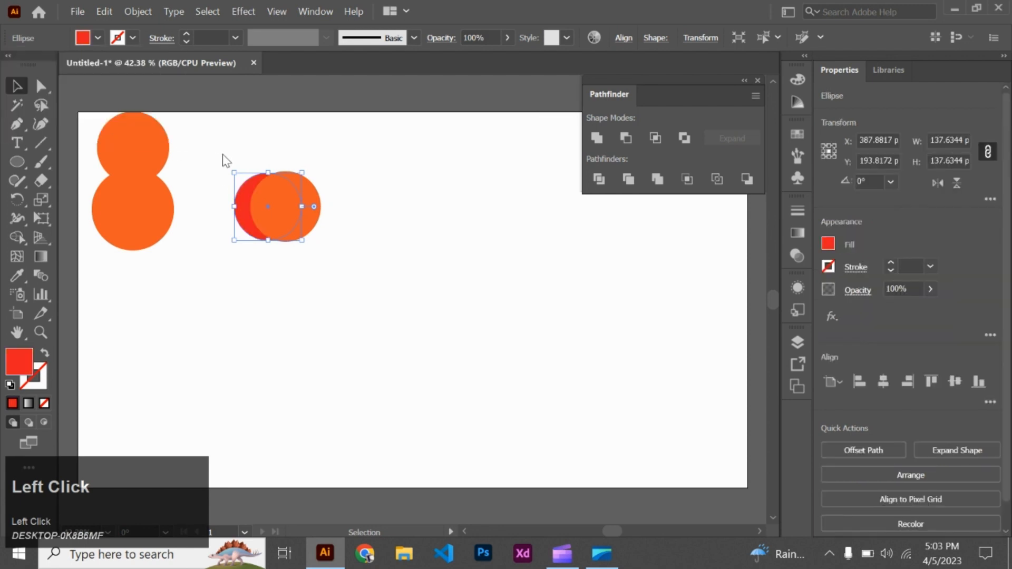
click(258, 154)
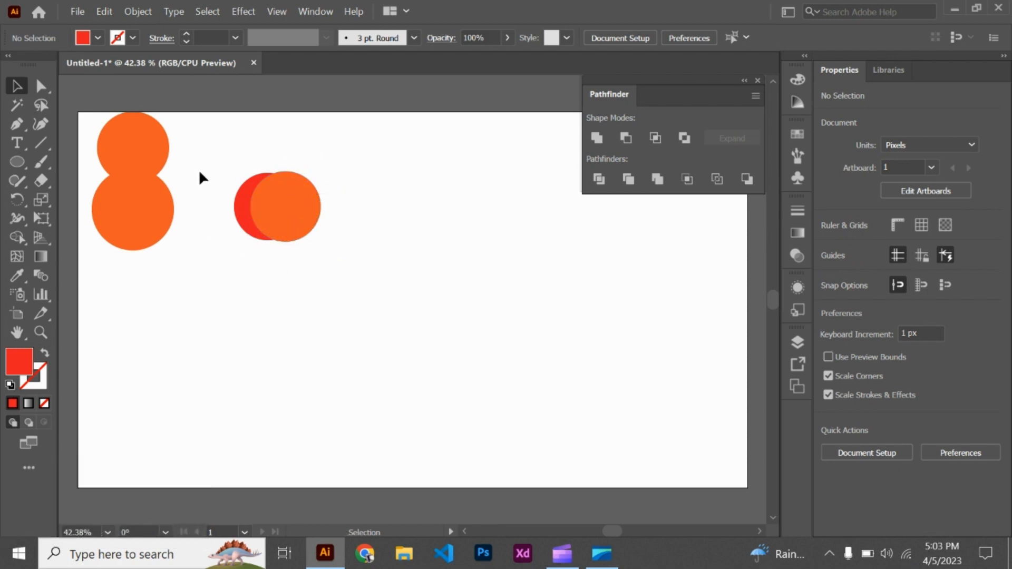
- Cut the orange circle out of the red one with Pathfinder's Minus Front, leaving a crescent
drag(219, 162, 285, 209)
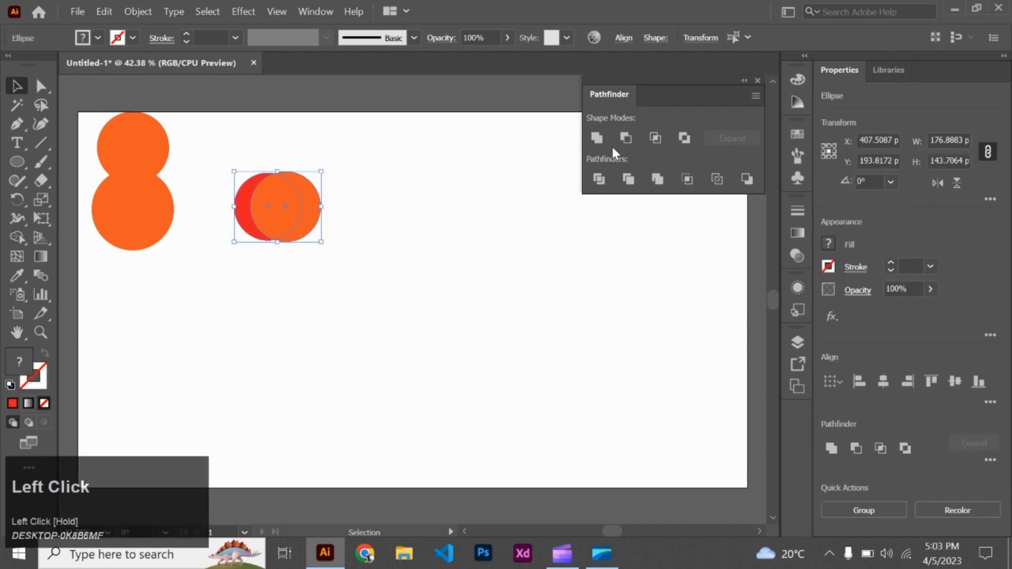
click(624, 138)
click(281, 286)
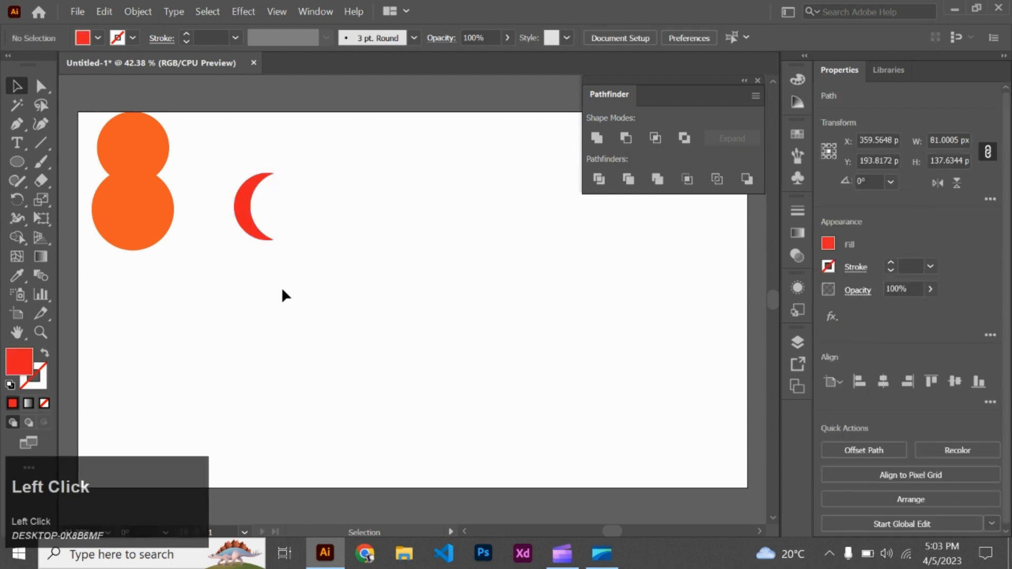
- Rotate the red crescent so it opens toward the upper right and move it onto the lower lobe of the orange shape
click(235, 209)
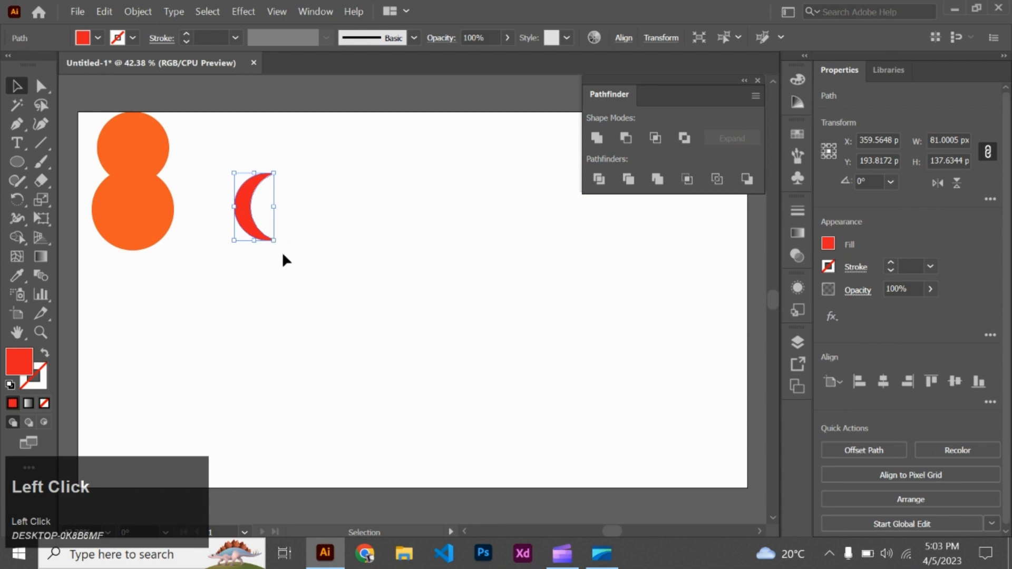
drag(279, 243, 295, 228)
click(323, 198)
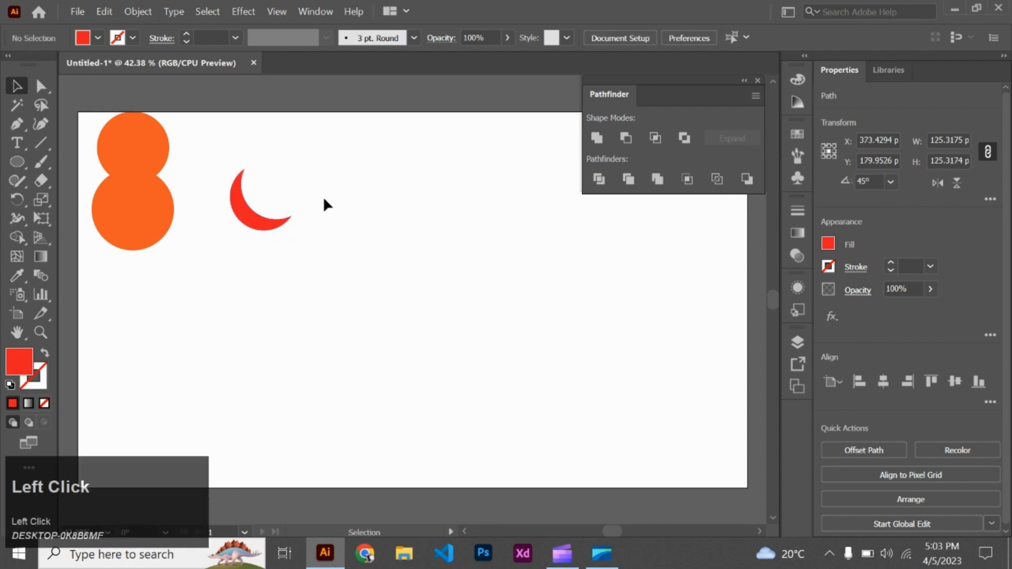
drag(257, 219, 129, 220)
click(249, 189)
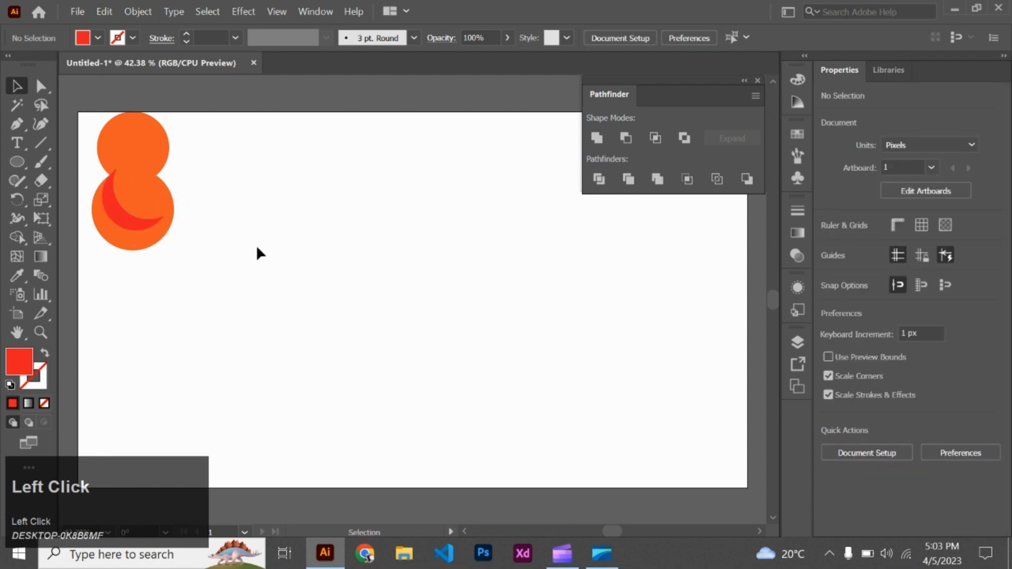
- Draw two overlapping red circles, about 309 px and 342 px wide, side by side near the middle of the artboard
click(17, 162)
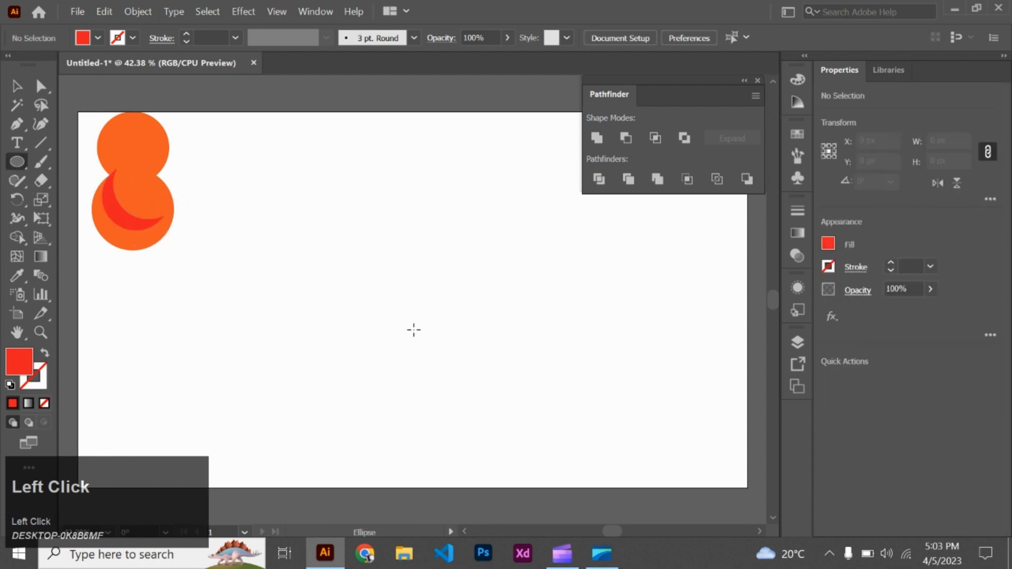
drag(349, 252, 408, 328)
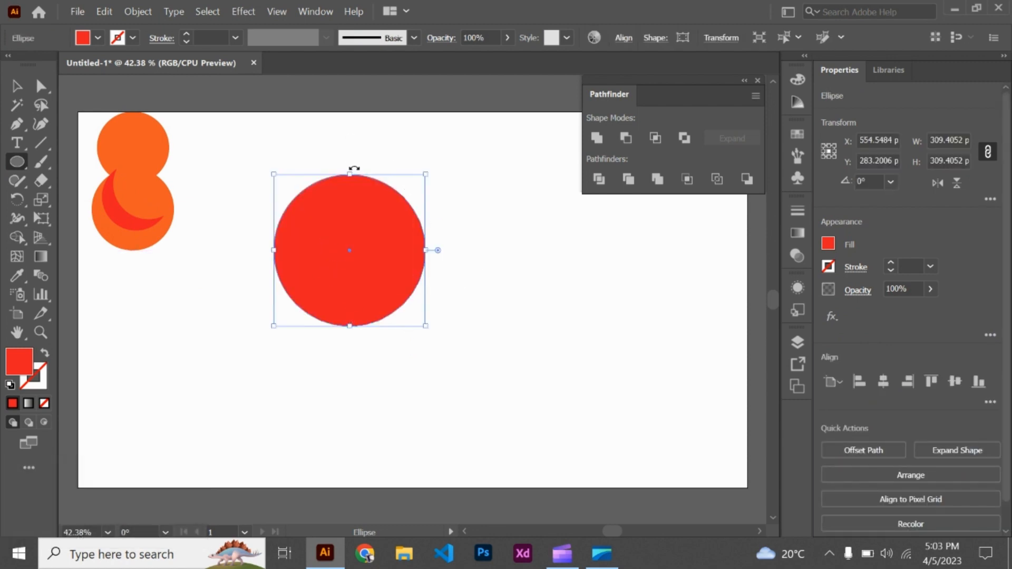
drag(346, 162, 475, 329)
key(shift)
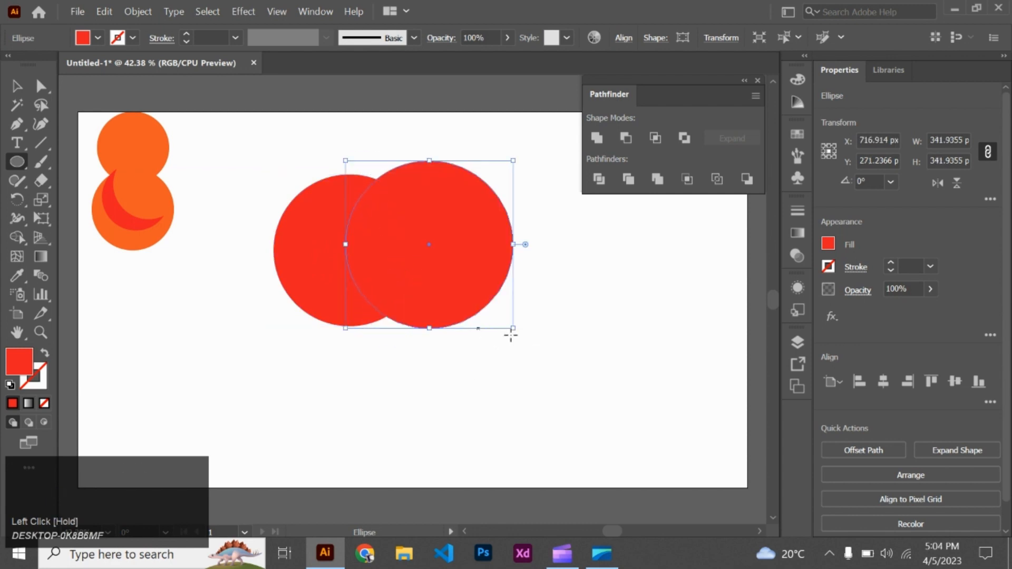
click(16, 85)
click(288, 359)
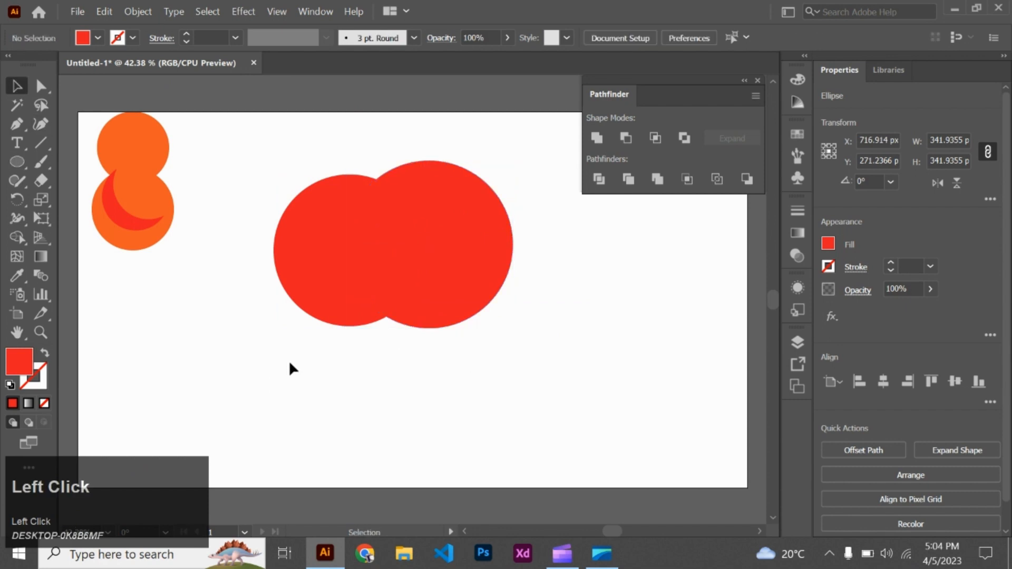
- Change the fill of the smaller of the two overlapping red circles to teal
click(317, 276)
shift+click(485, 266)
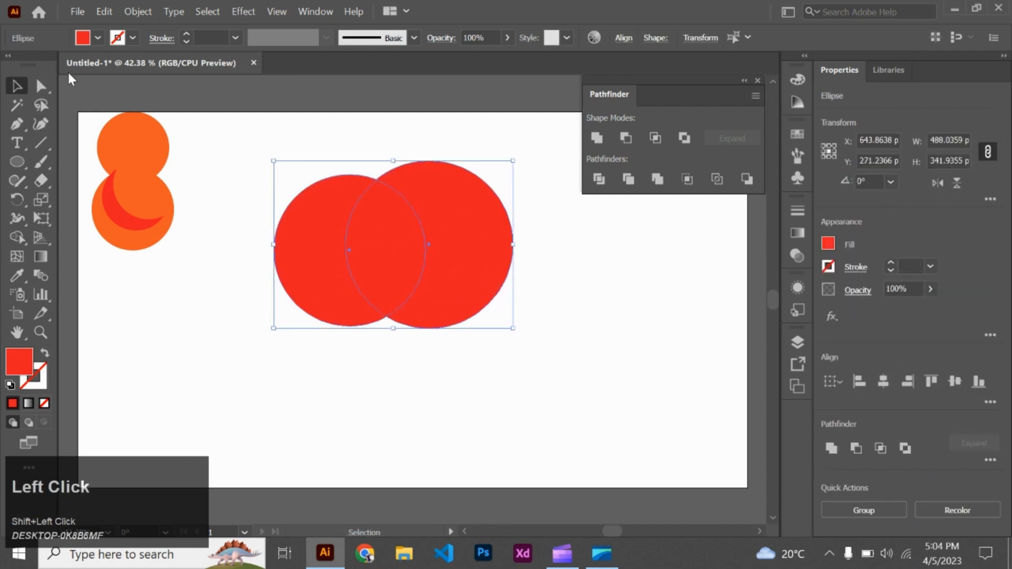
click(246, 257)
click(298, 253)
click(96, 38)
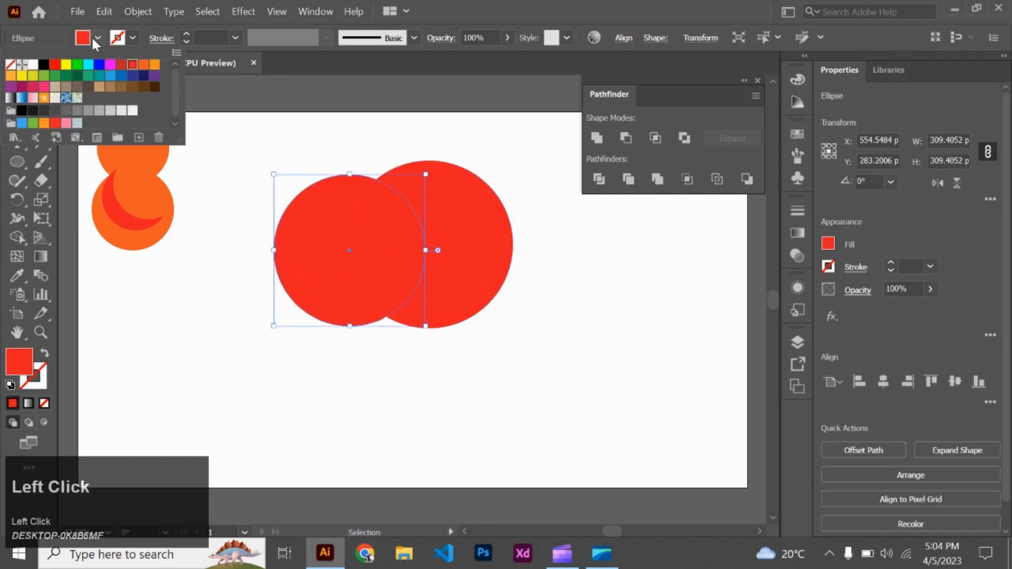
click(90, 75)
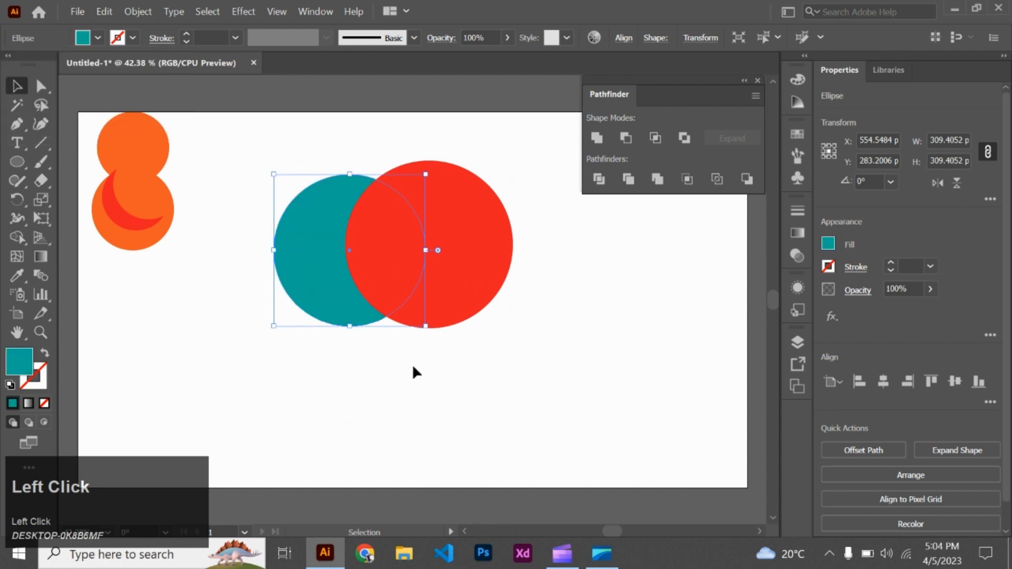
- Intersect the teal and red circles, then shrink the lens shape to about 103 by 177 px and move it nearer the orange shape
click(472, 285)
shift+click(290, 278)
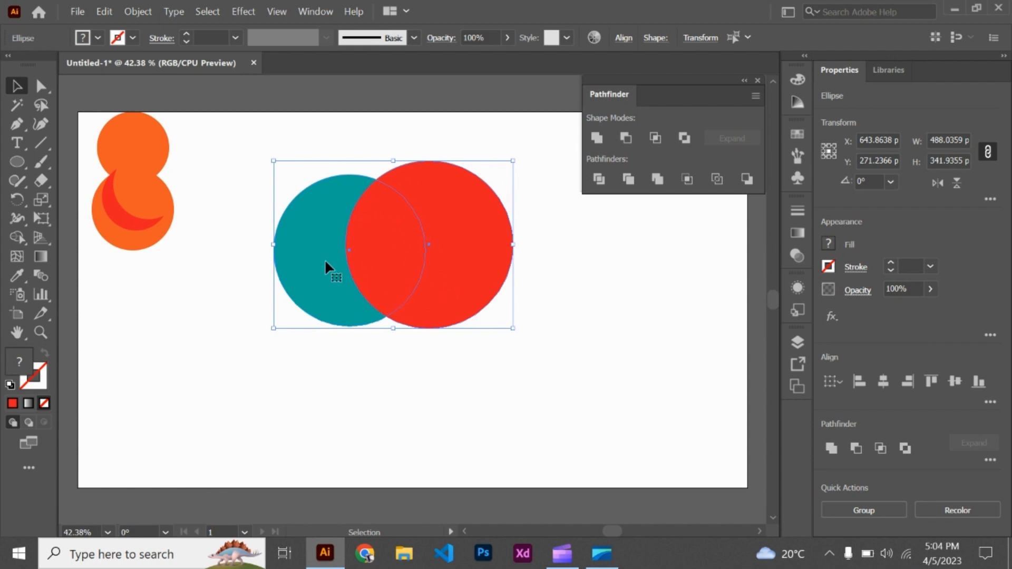
click(655, 138)
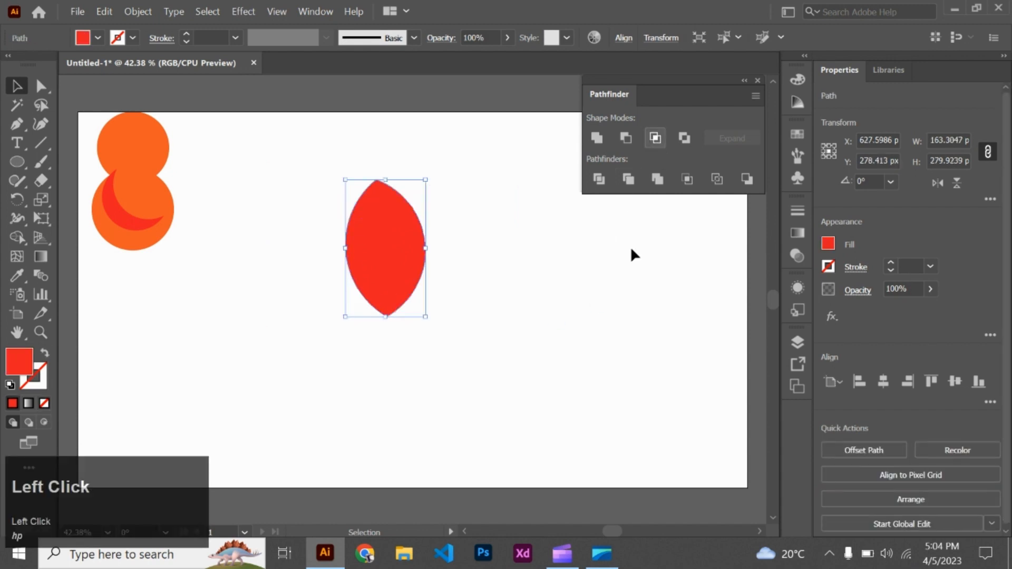
click(519, 279)
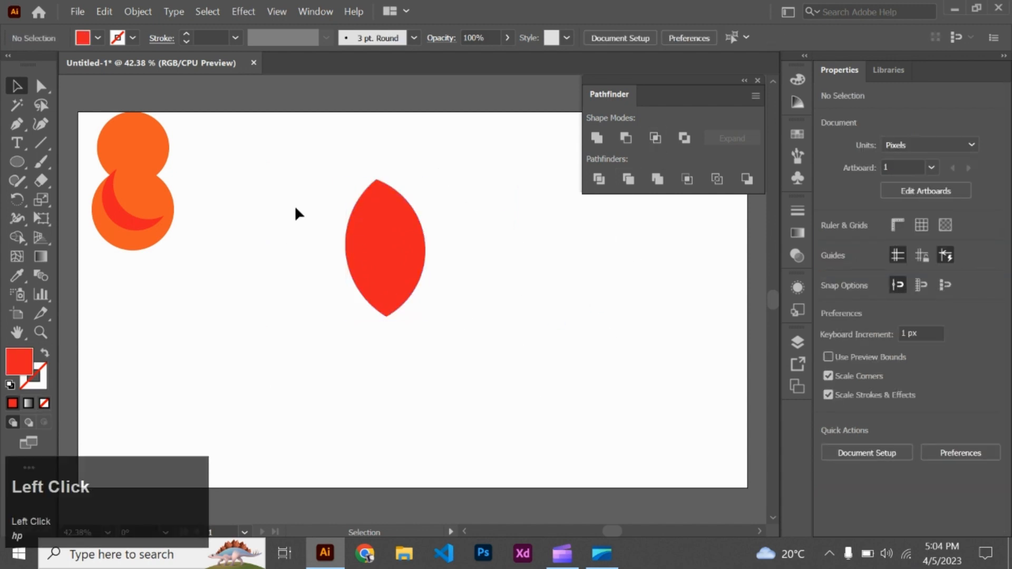
drag(413, 271, 294, 260)
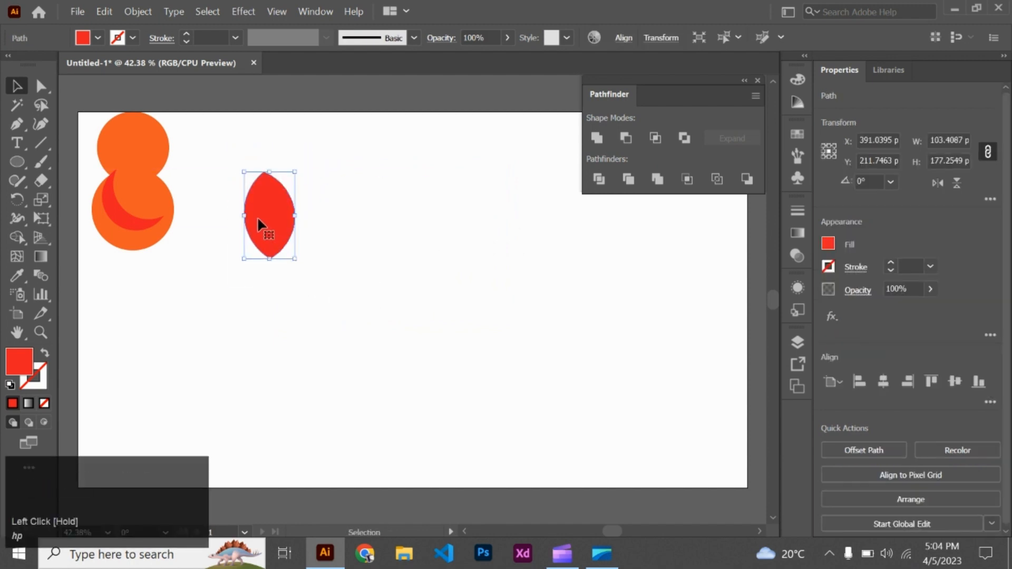
- Move the red lens shape onto the middle of the orange shape, over the crescent
drag(257, 217, 156, 177)
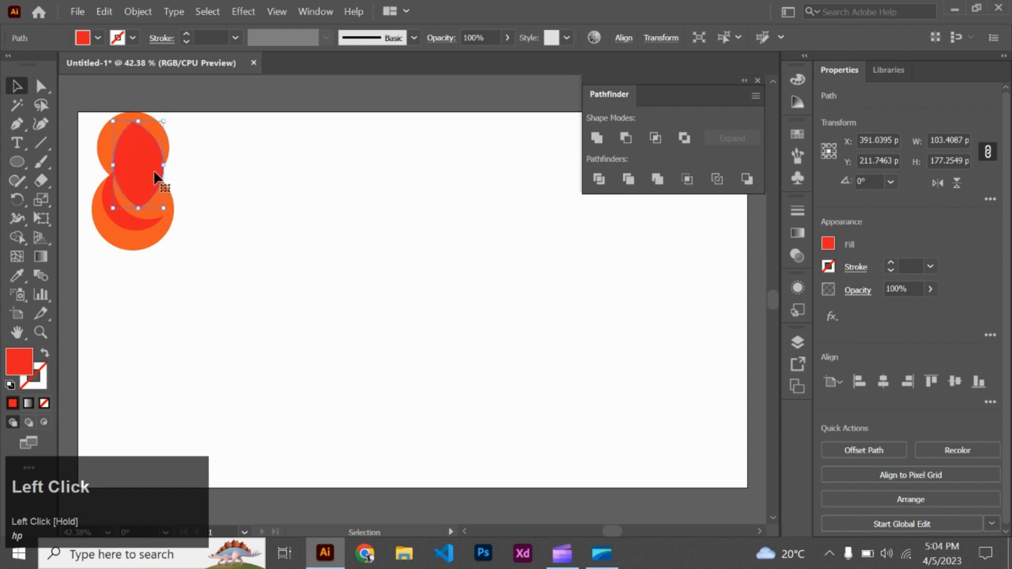
click(265, 168)
- Draw a red circle about 303 px wide and a red rectangle about 434 by 230 px overlapping its lower part
key(l)
mouse_move(349, 220)
mouse_down()
mouse_move(395, 301)
mouse_move(390, 294)
mouse_up()
click(24, 161)
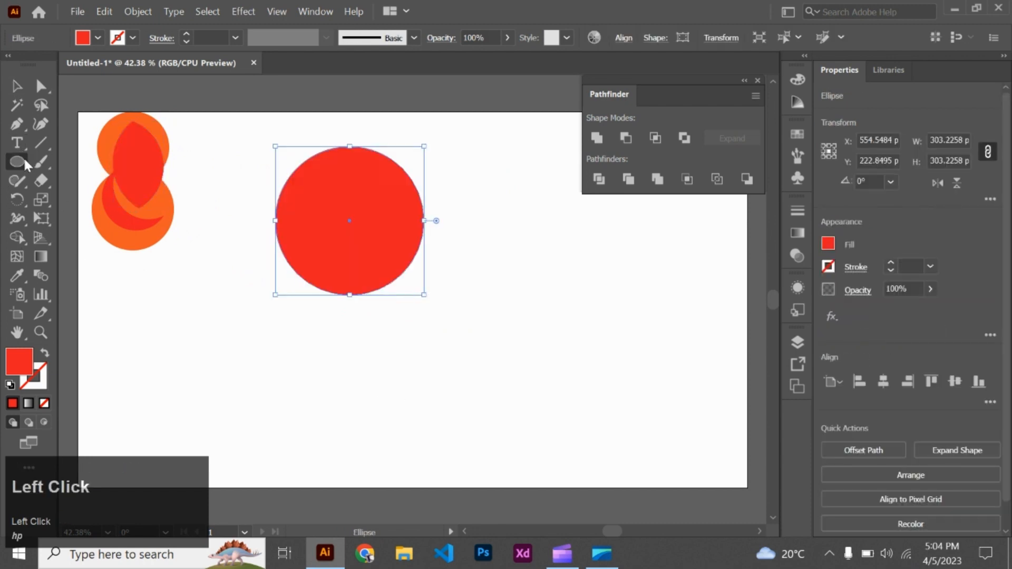
drag(24, 161, 63, 163)
click(365, 299)
click(544, 304)
drag(237, 230, 451, 343)
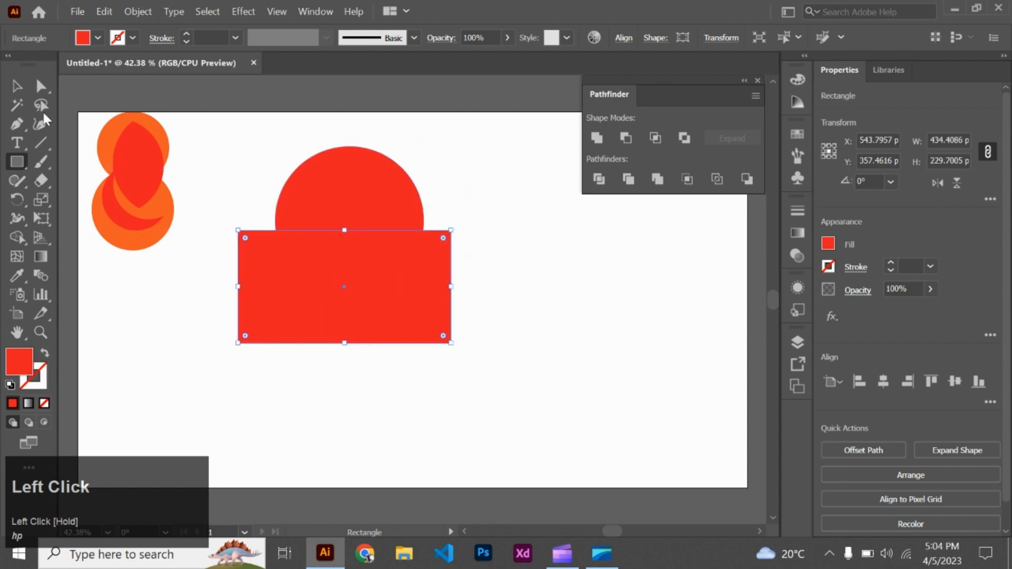
- Change the fill of the red rectangle to light blue
click(16, 87)
drag(480, 167, 377, 355)
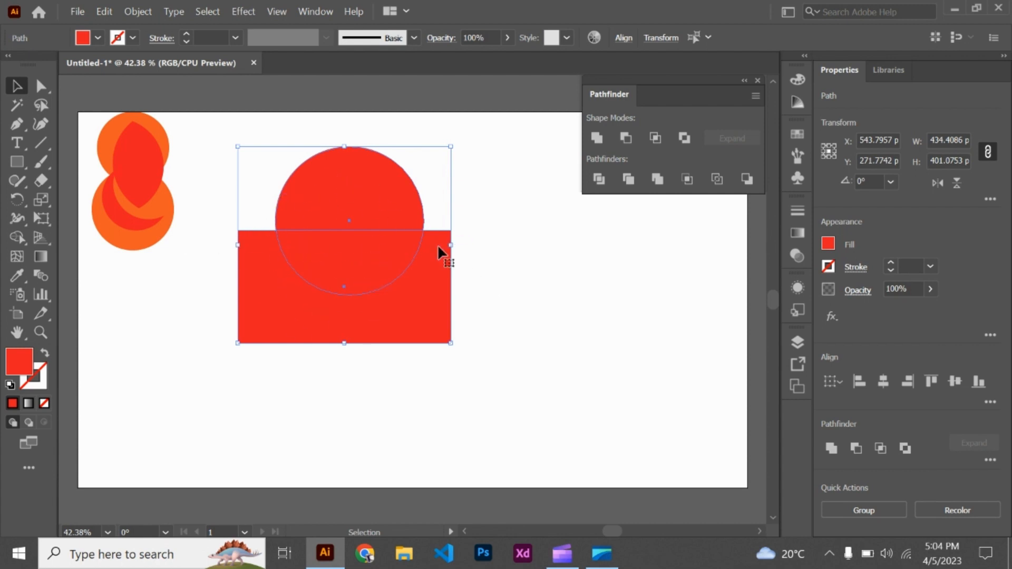
click(525, 287)
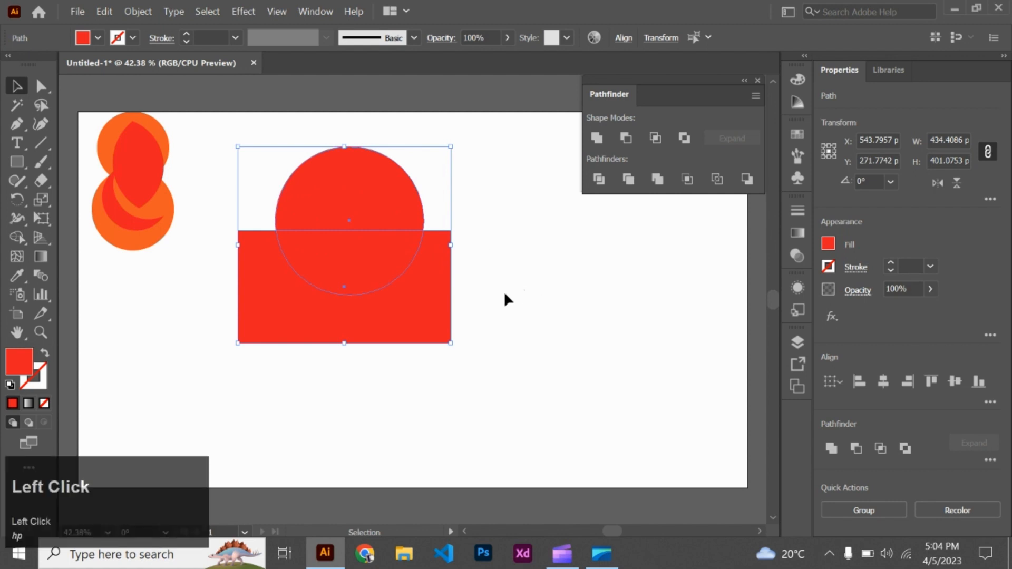
click(344, 287)
click(98, 37)
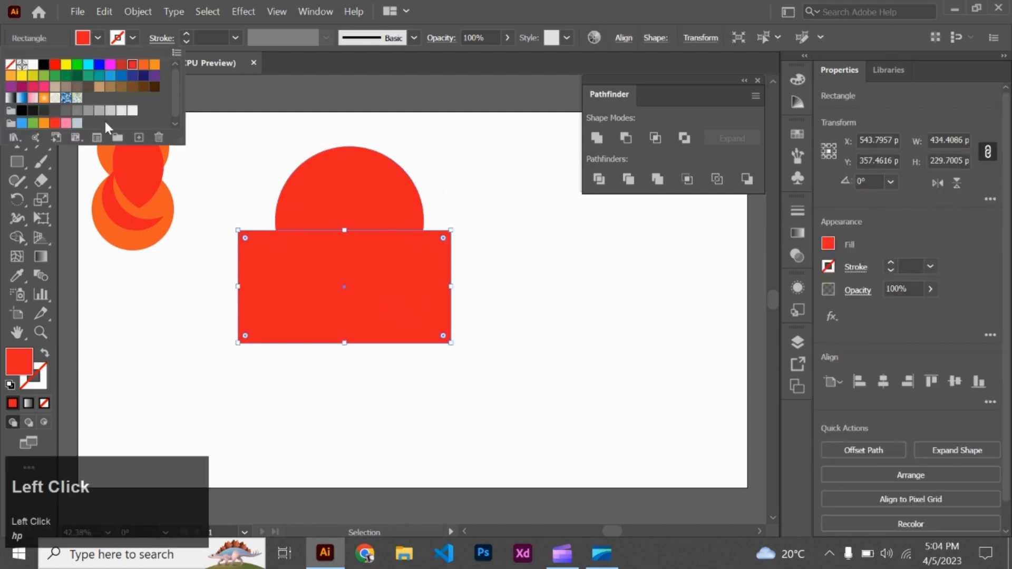
click(109, 77)
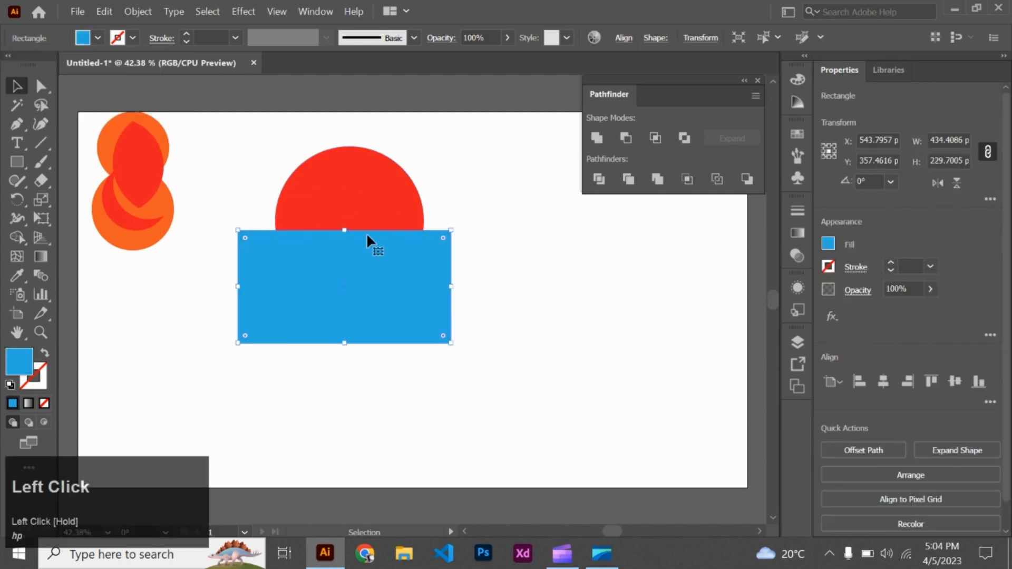
- Exclude the overlap of the red circle and blue rectangle, then shift the resulting group slightly down and left
shift+click(364, 217)
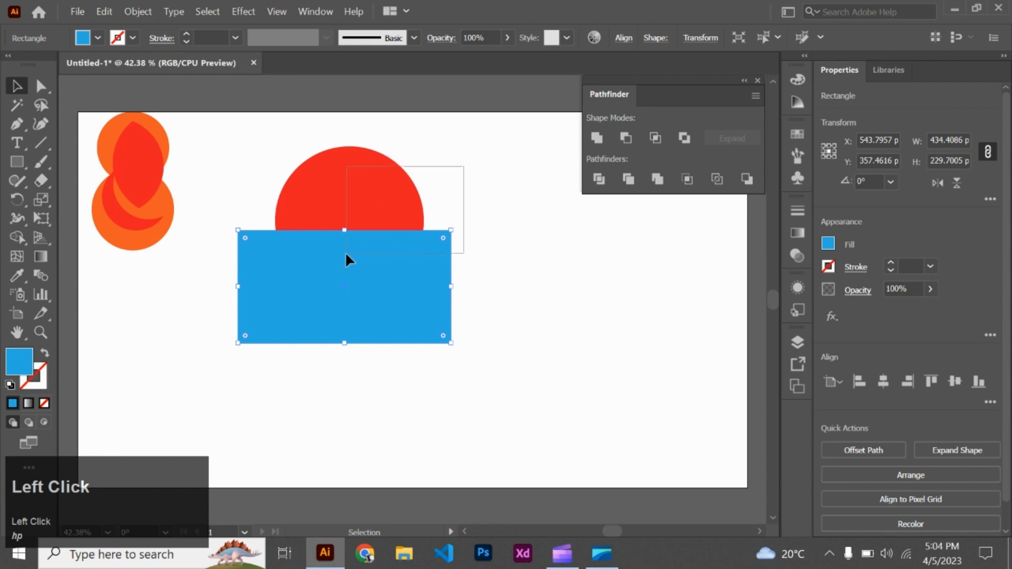
click(685, 138)
click(601, 317)
mouse_move(393, 321)
mouse_down()
mouse_move(431, 395)
mouse_move(385, 279)
mouse_move(387, 309)
mouse_up()
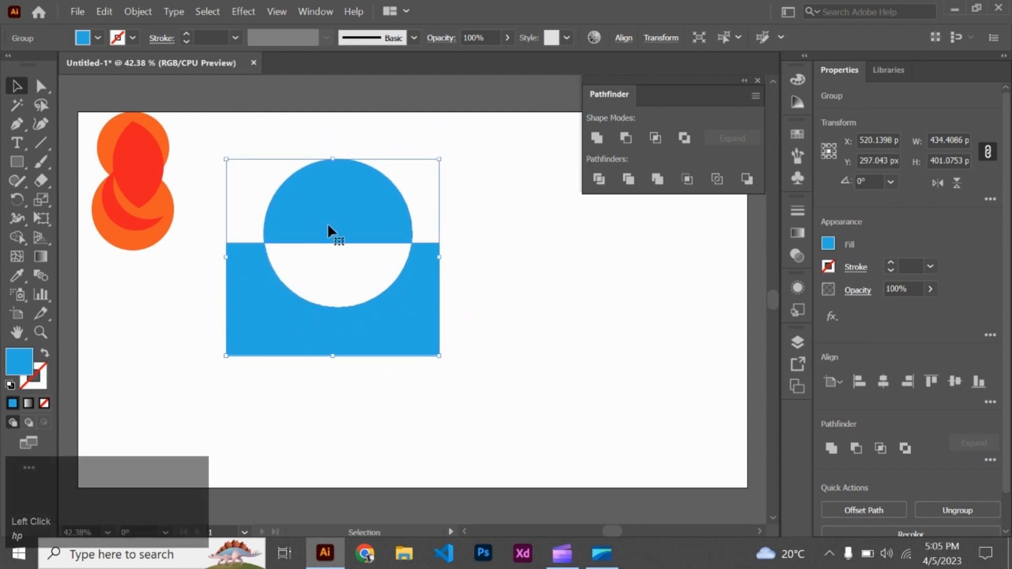
click(484, 295)
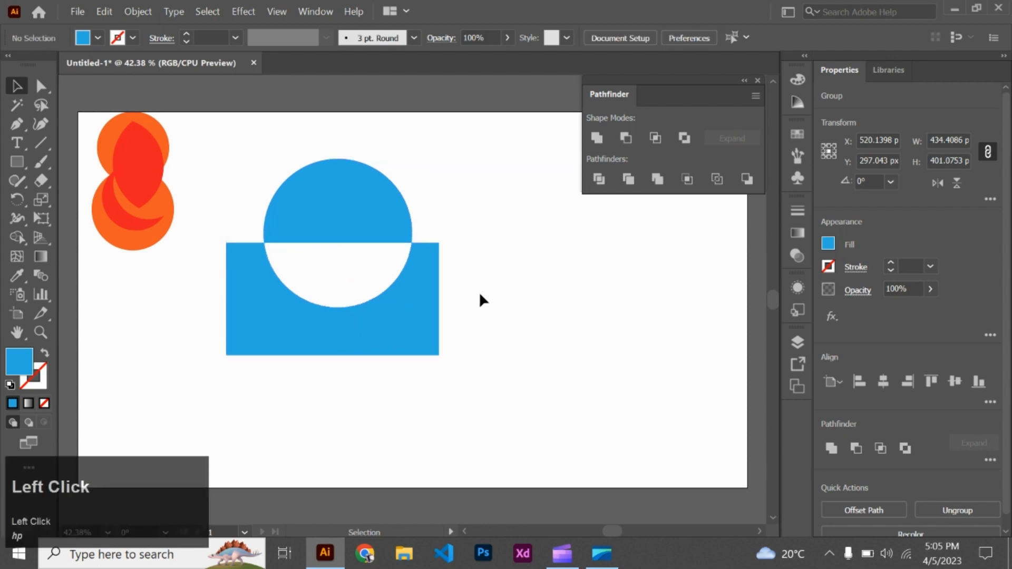
- Ungroup the excluded shape and separate its parts, moving the dome up and the notched rectangle down
click(390, 305)
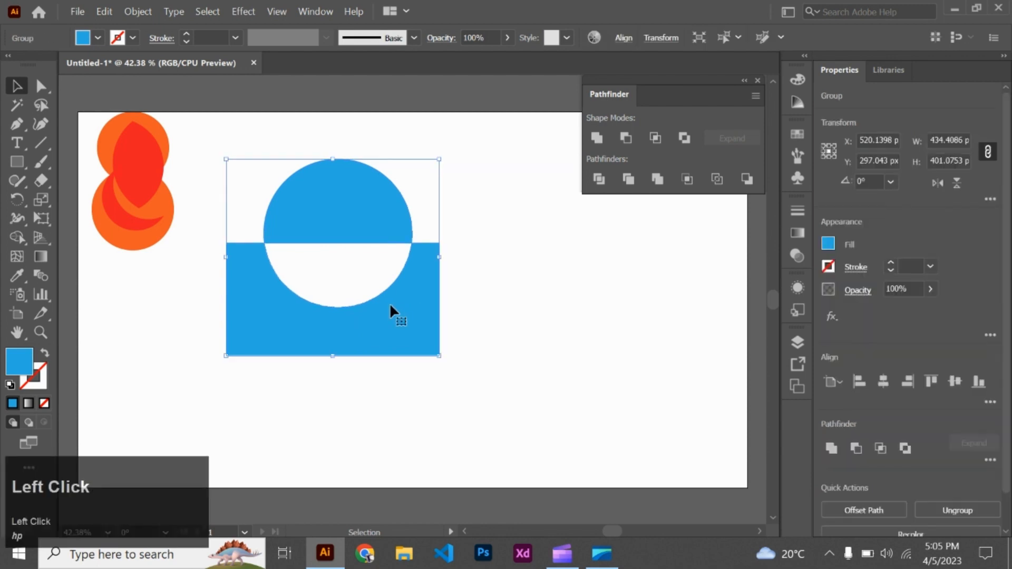
right_click(350, 206)
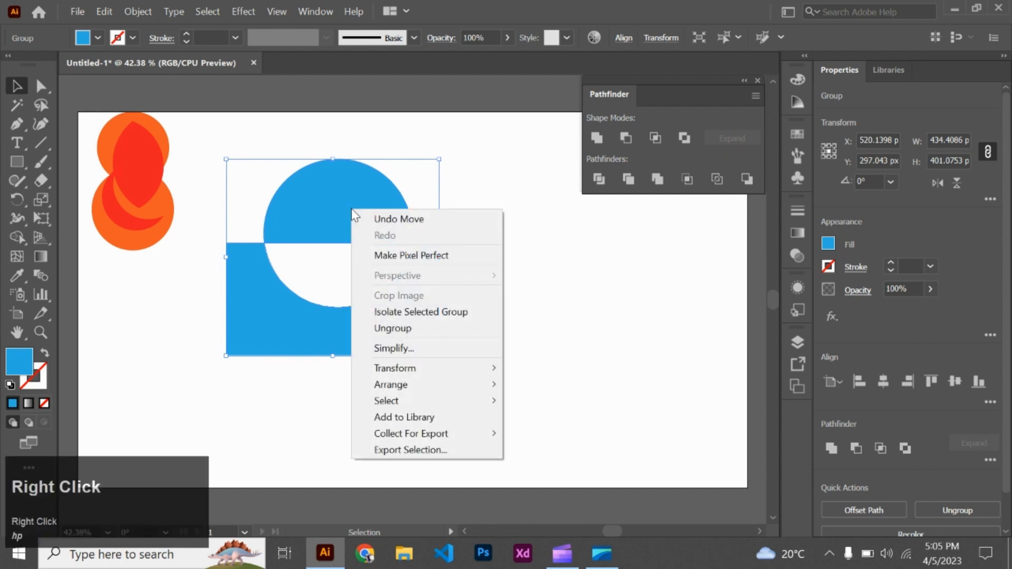
click(410, 327)
click(433, 199)
drag(357, 205, 355, 169)
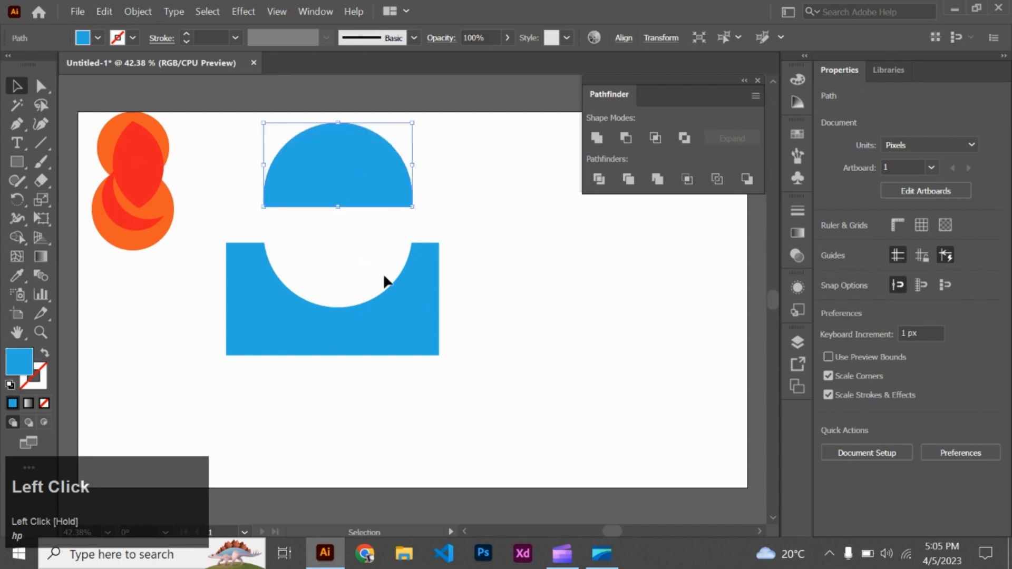
click(450, 325)
drag(383, 336, 378, 380)
- Rotate the dome 180° and fit it into the notch of the rectangle, nudging it 1 px to the right
click(374, 194)
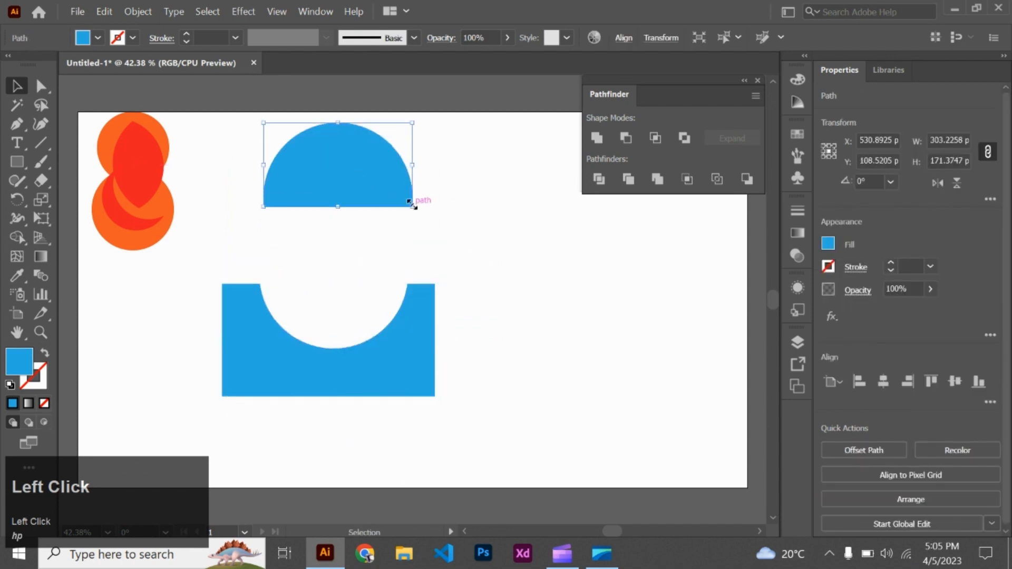
drag(417, 213, 241, 114)
drag(362, 160, 355, 303)
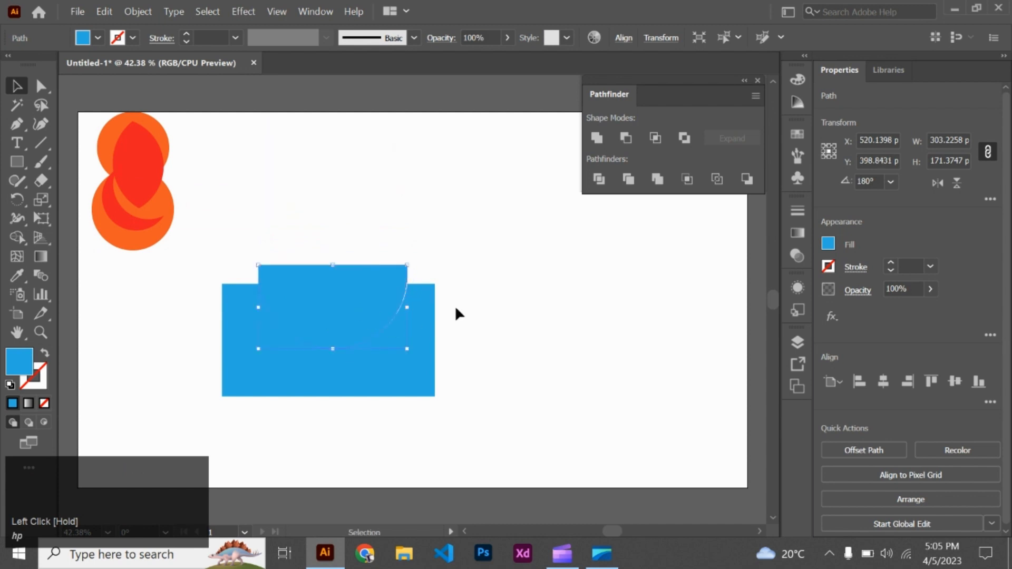
click(457, 310)
click(369, 304)
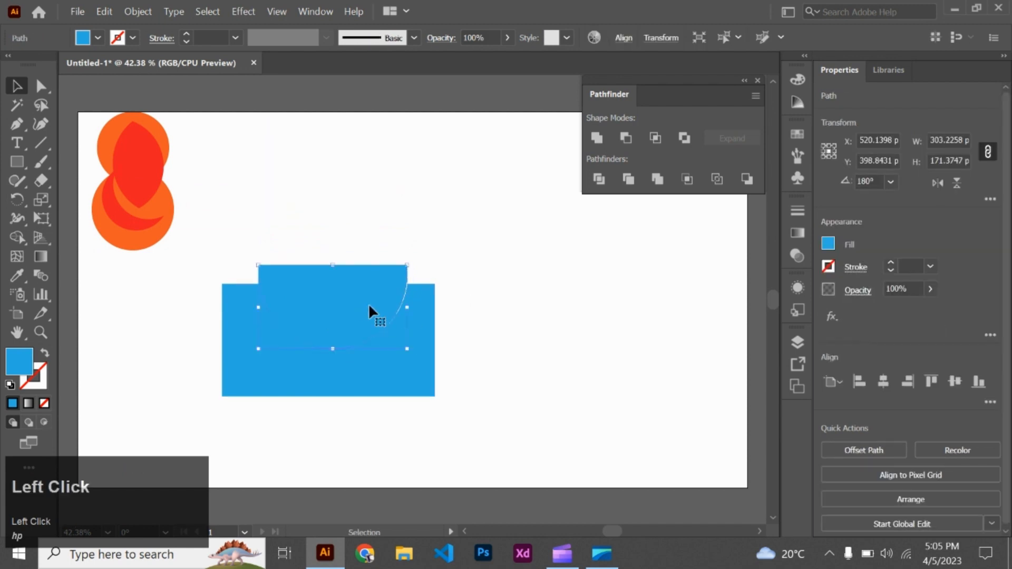
key(Right)
click(488, 192)
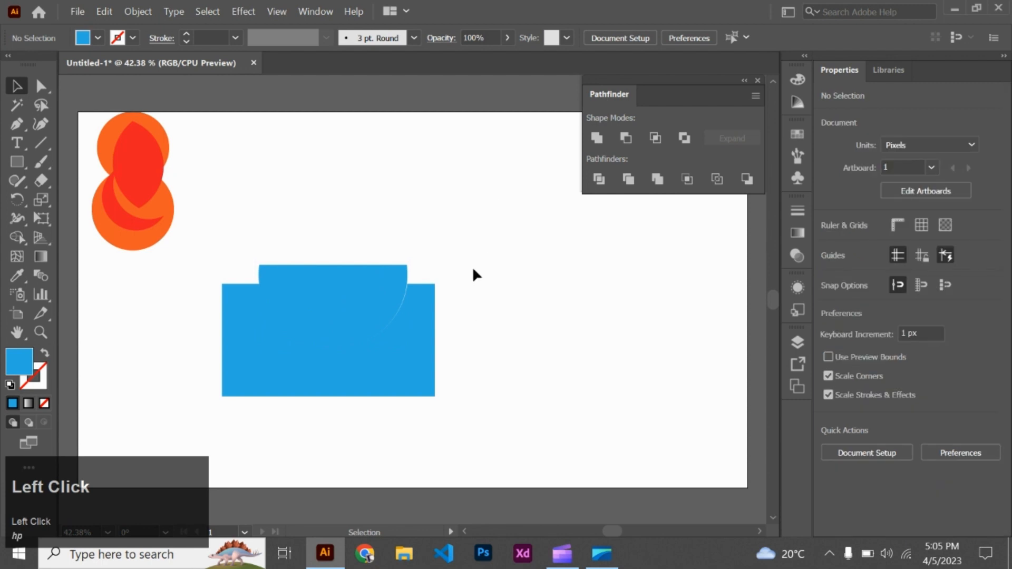
- Fill the flipped dome with dark blue, then shrink it with the notched rectangle to about 105 by 65 px beside the orange shape
drag(464, 213, 216, 422)
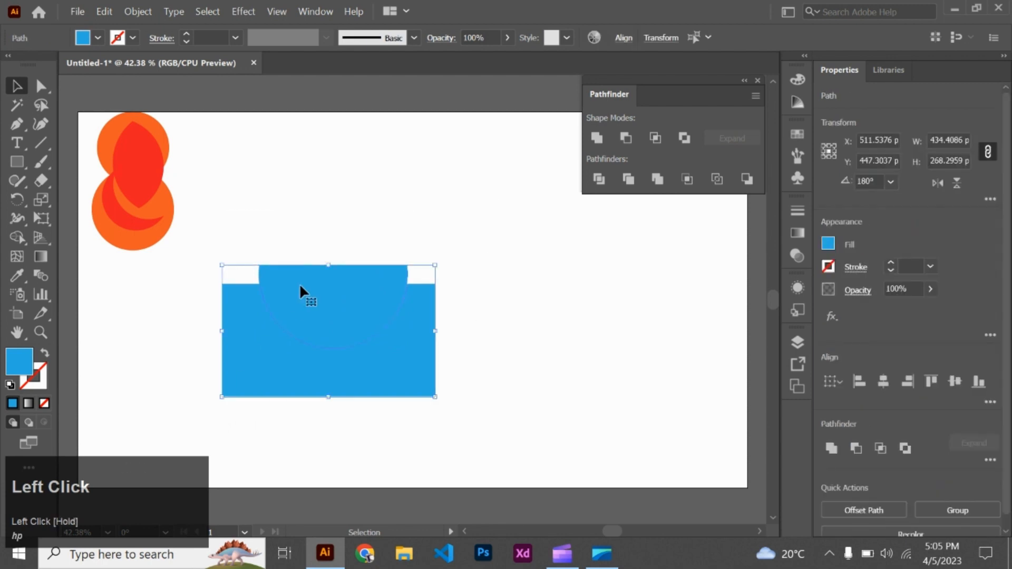
click(497, 147)
click(312, 332)
click(97, 37)
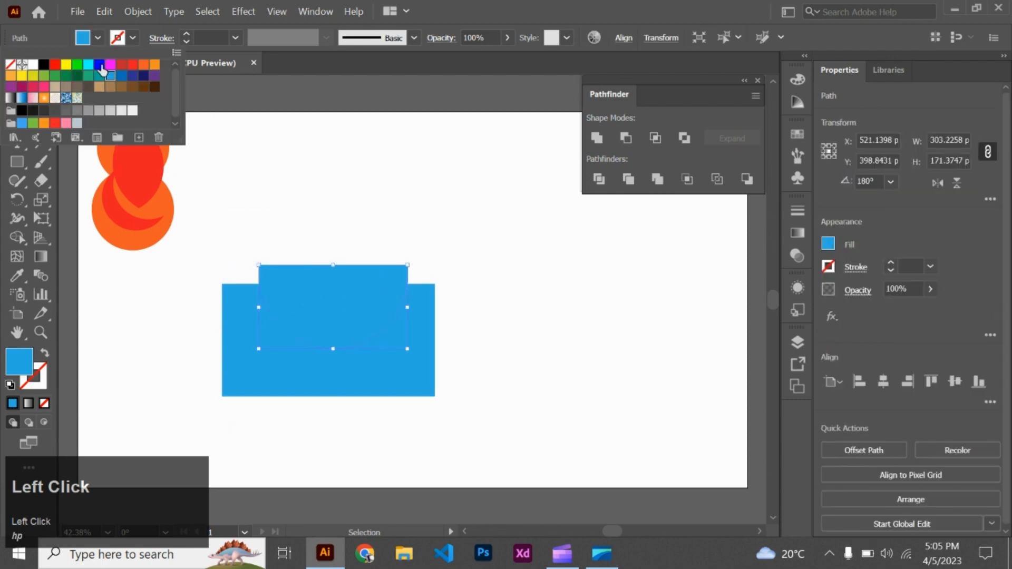
click(99, 64)
drag(237, 252, 207, 147)
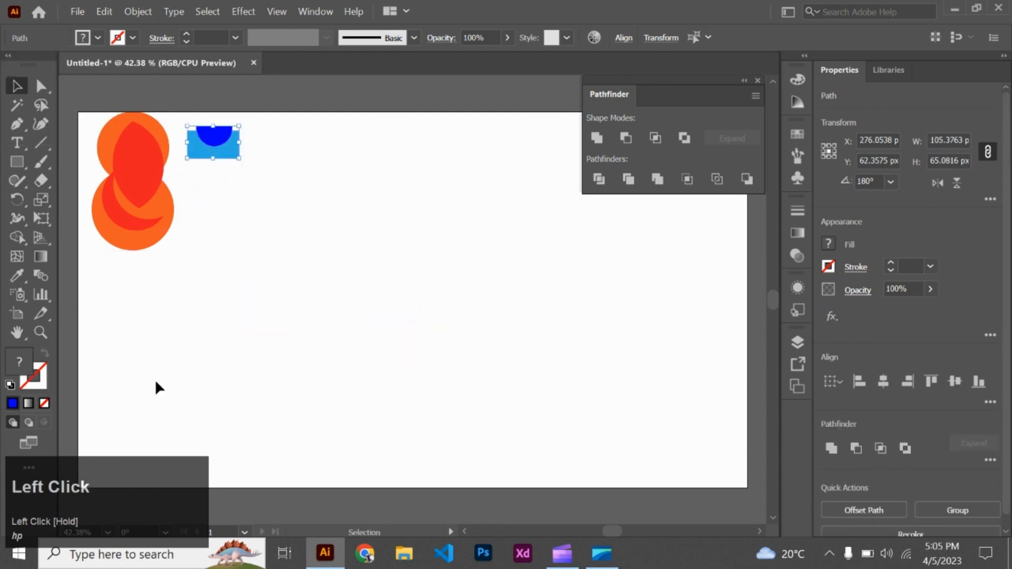
- Delete all the artwork from the artboard, then collapse and dock the Pathfinder panel with the other collapsed panels
drag(95, 271, 241, 136)
key(BackSpace)
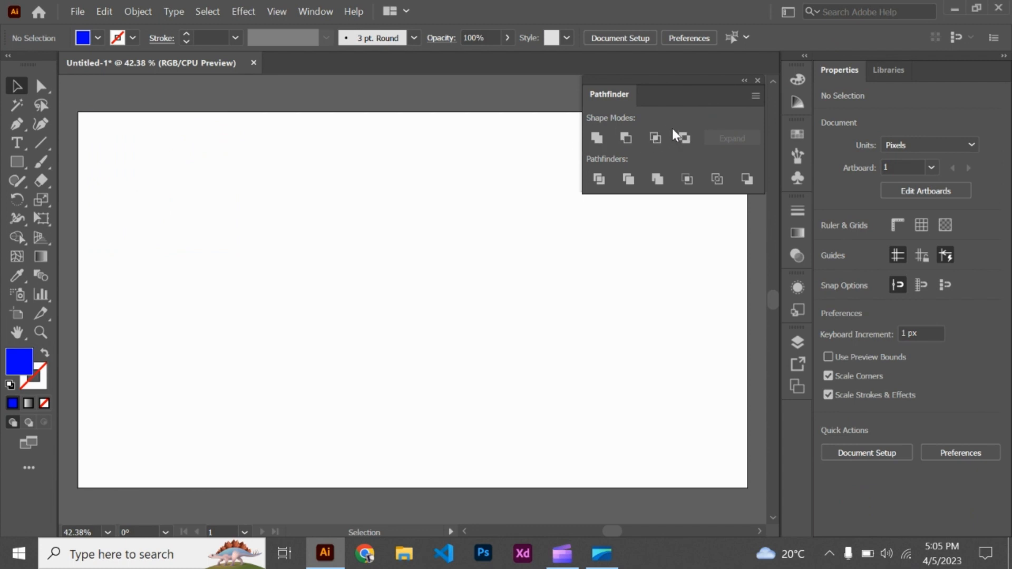
click(743, 81)
drag(603, 101, 799, 420)
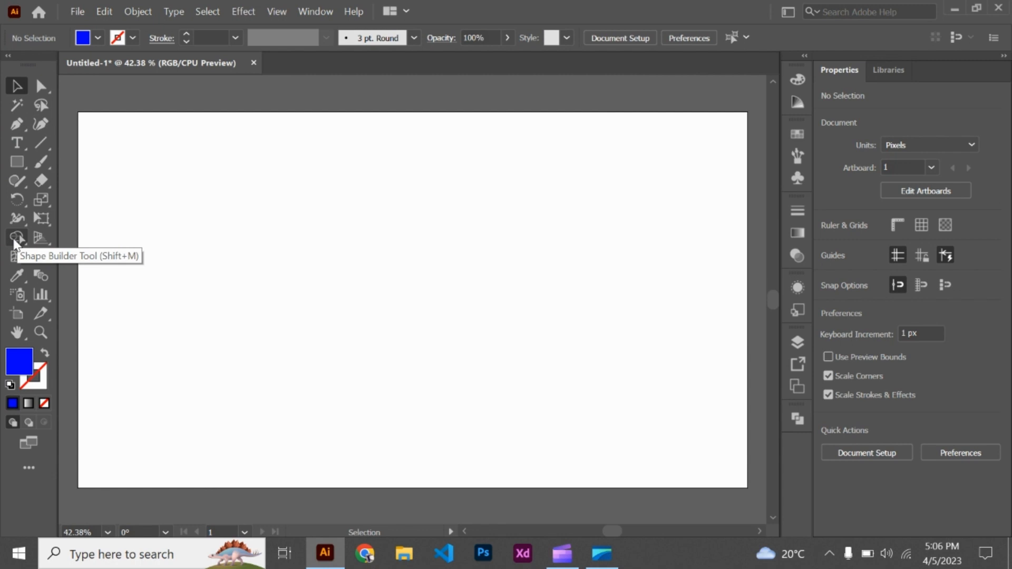
mouse_move(18, 240)
mouse_down()
mouse_move(64, 258)
mouse_move(14, 238)
mouse_move(56, 239)
mouse_up()
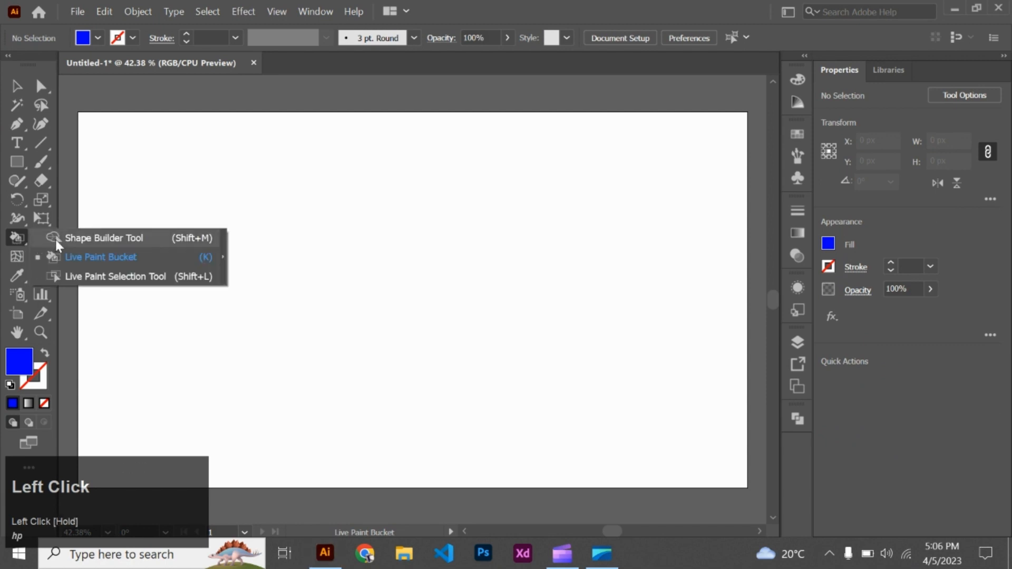
click(55, 240)
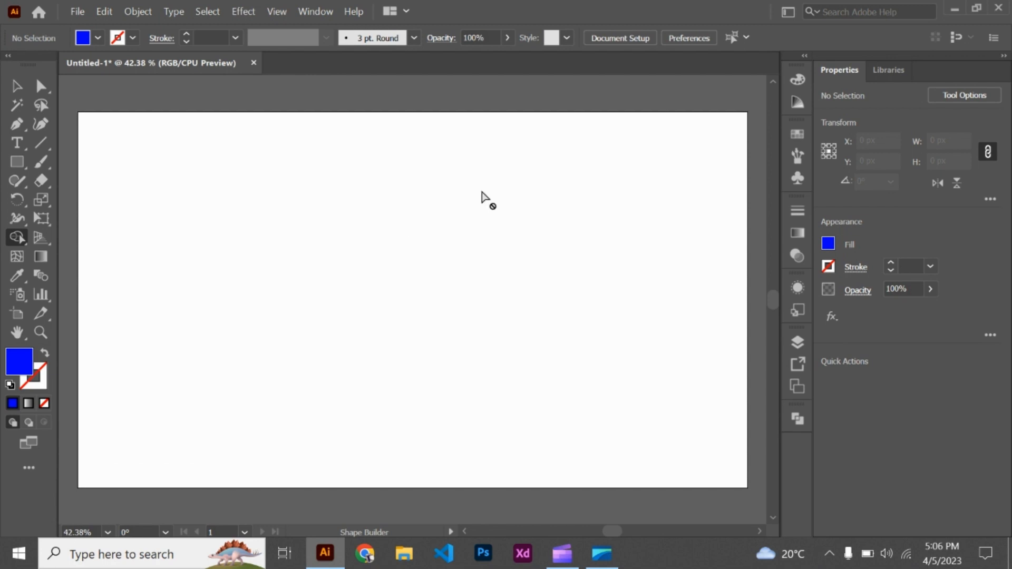
click(12, 87)
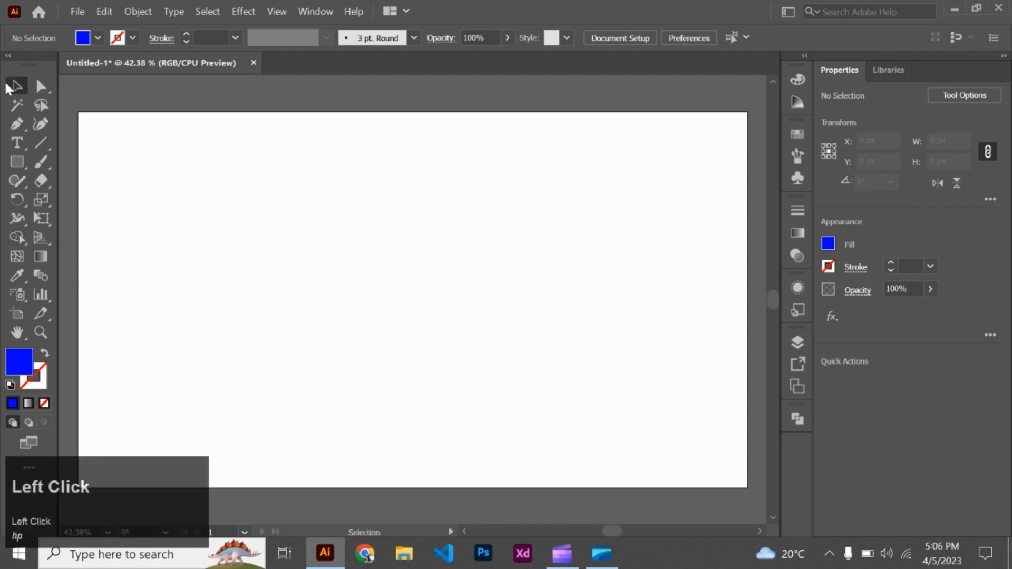
- Draw a blue rectangle about 228 by 366 px with almost fully rounded ends in the lower middle of the artboard
click(18, 163)
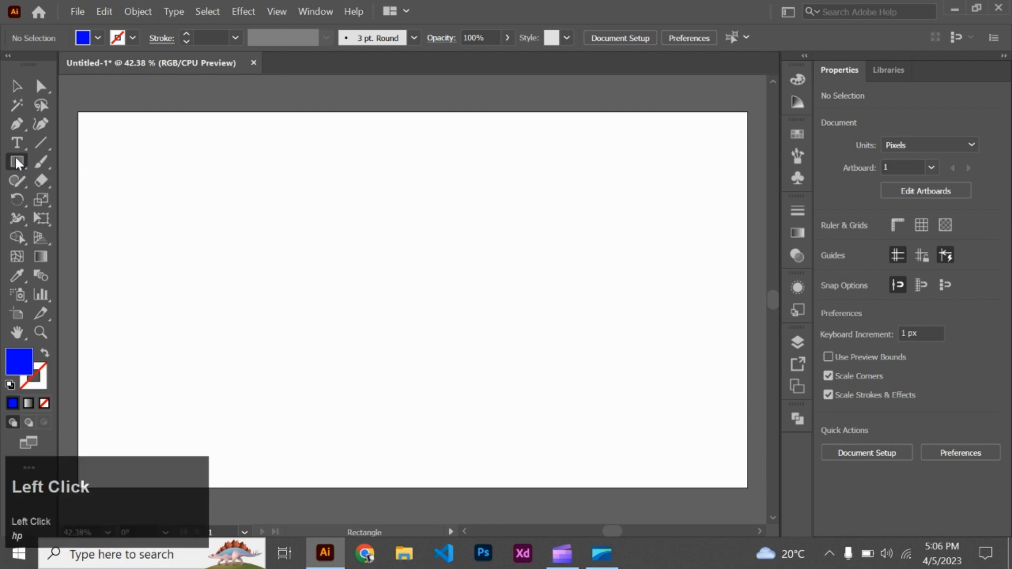
mouse_move(340, 224)
mouse_down()
mouse_move(383, 270)
mouse_move(377, 279)
mouse_up()
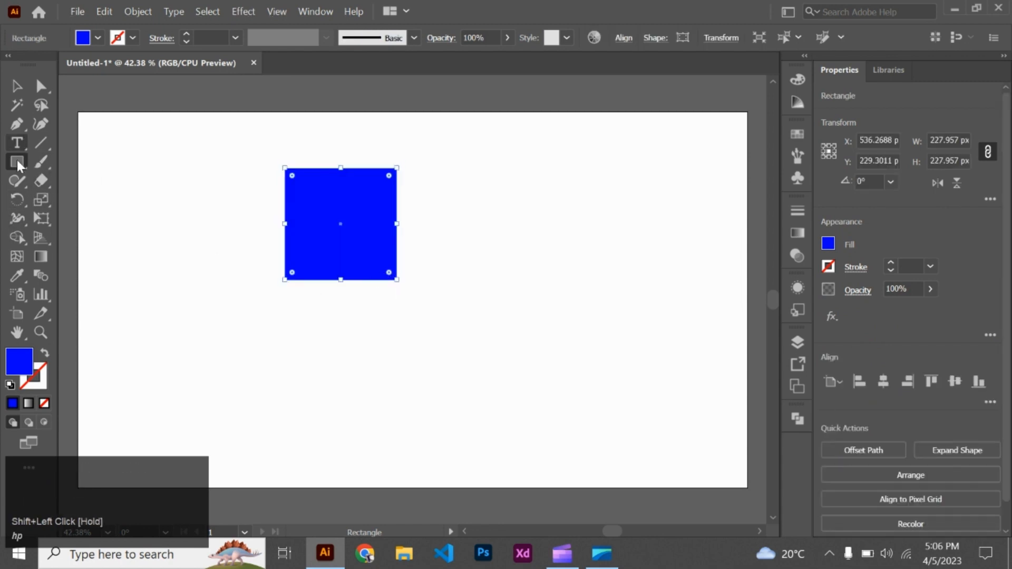
click(27, 87)
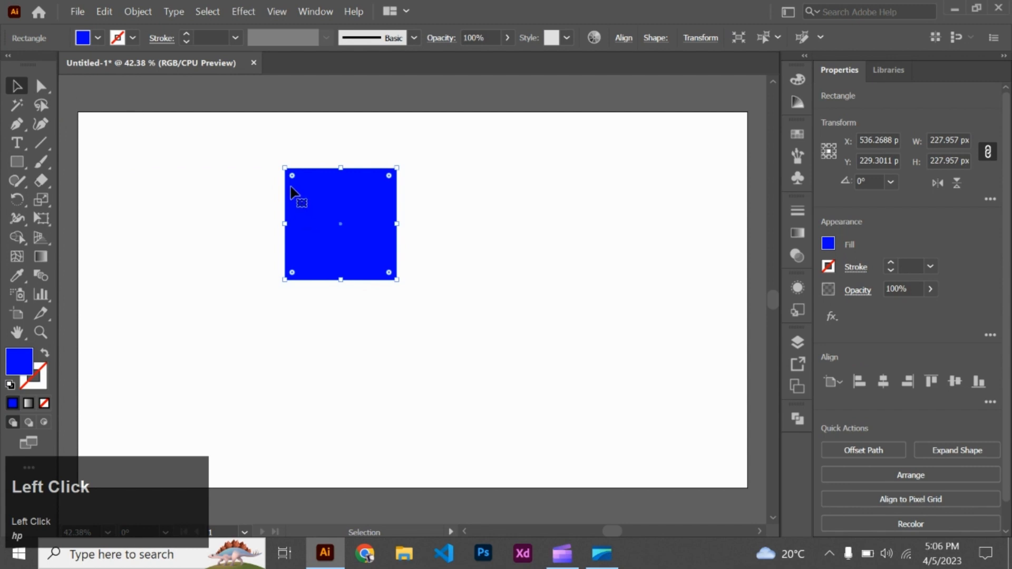
drag(293, 176, 316, 202)
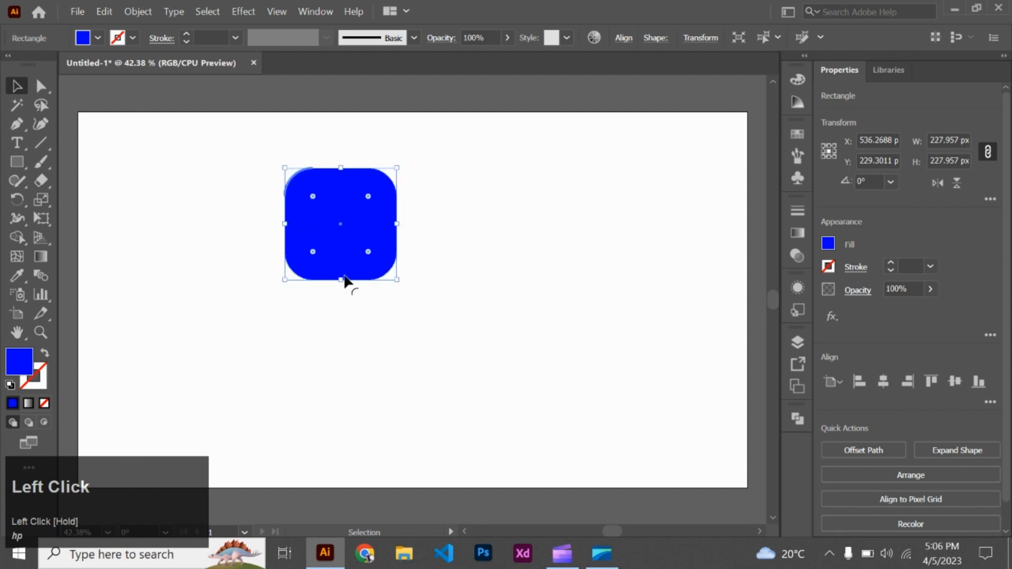
drag(341, 280, 351, 307)
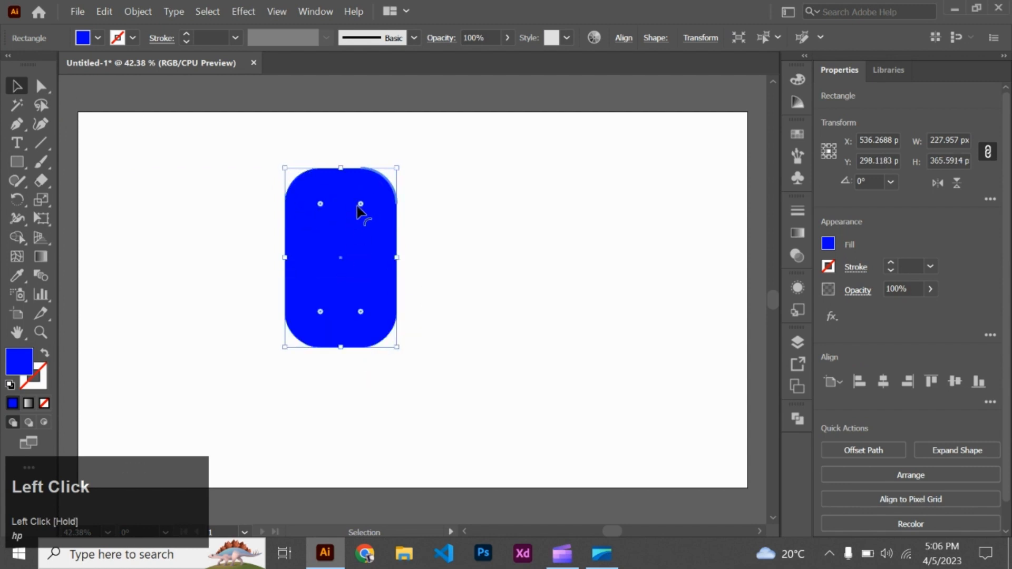
drag(359, 202, 349, 355)
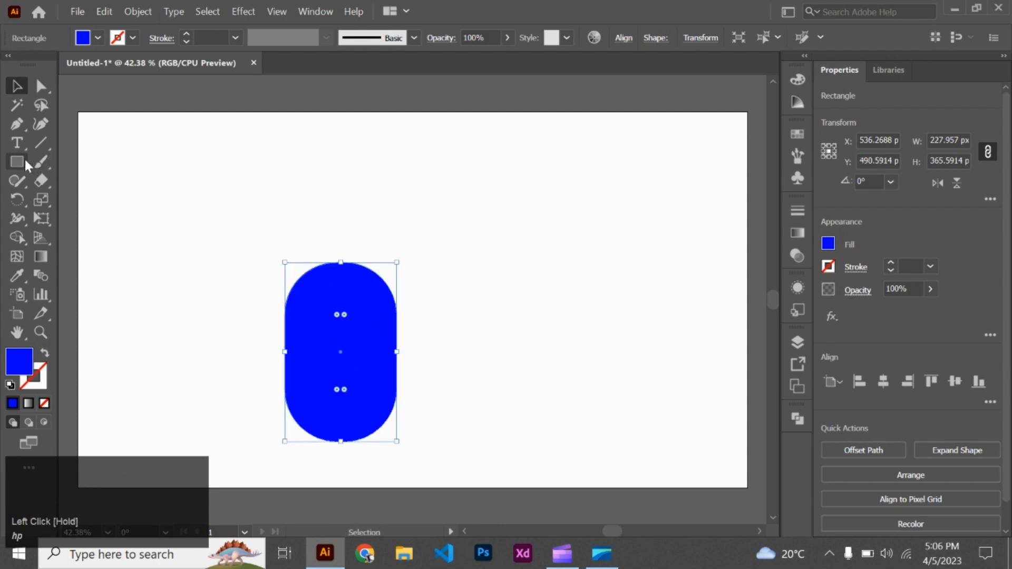
- Draw a blue circle about 230 px wide just above the rounded rectangle
drag(25, 161, 25, 161)
click(71, 197)
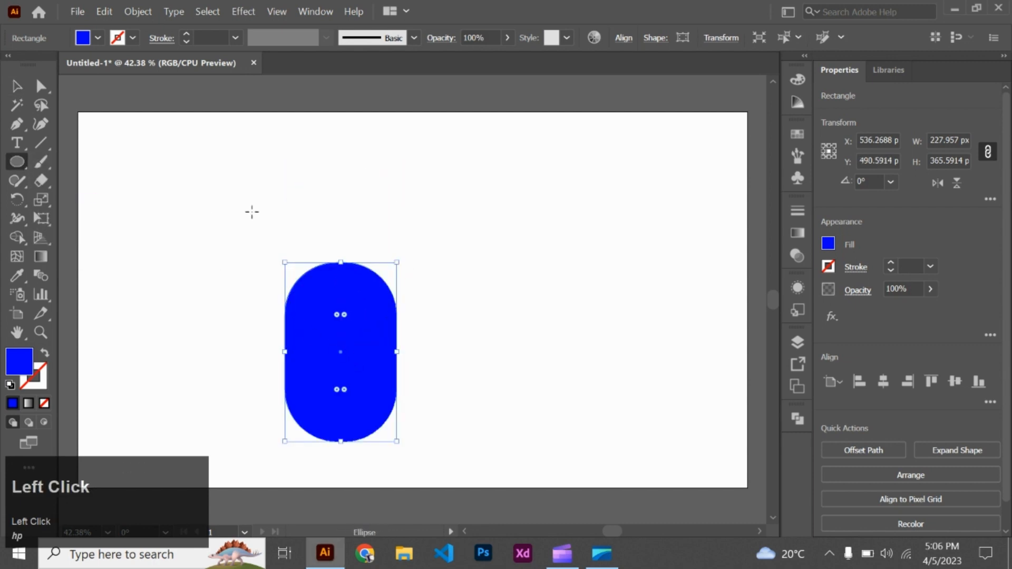
drag(344, 203, 380, 257)
shift+click(16, 86)
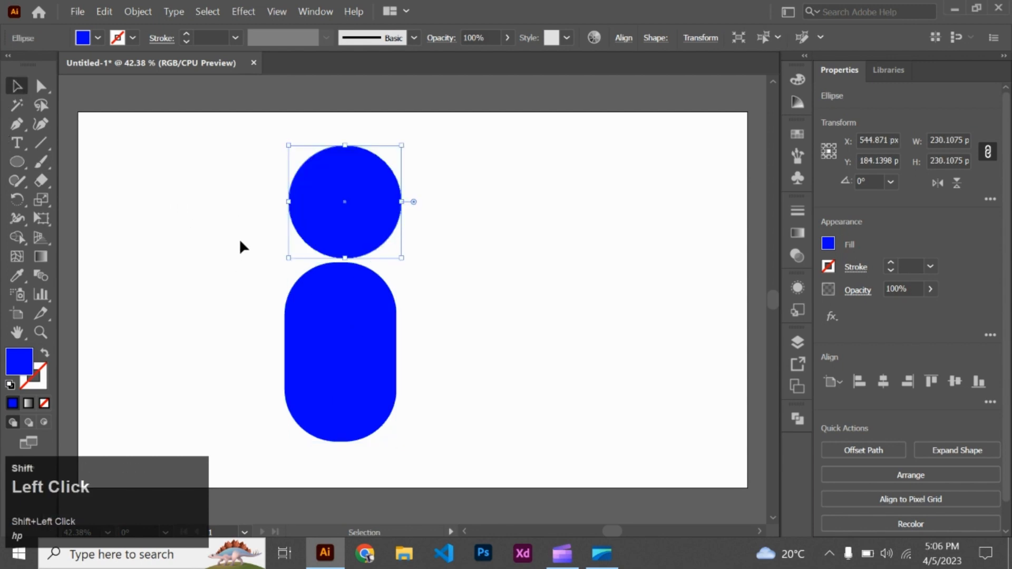
- Align the circle and rounded rectangle on their horizontal centres, then move the circle down to overlap the rectangle's upper end
drag(228, 270, 356, 355)
click(884, 388)
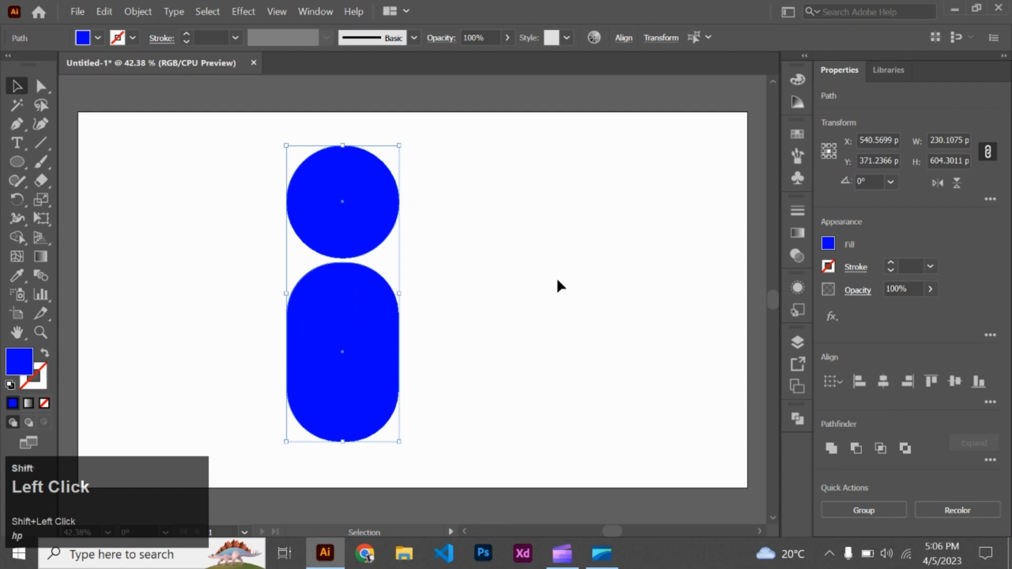
click(555, 277)
drag(346, 217, 346, 242)
click(458, 265)
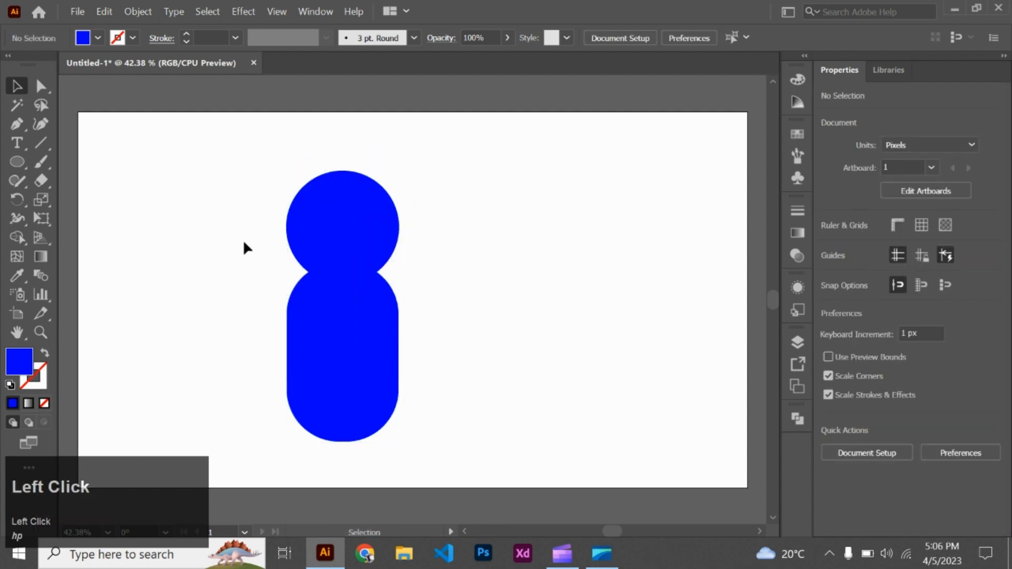
- Recolour the upper circle with a magenta fill to distinguish it from the blue rounded rectangle
drag(262, 224, 241, 275)
click(390, 353)
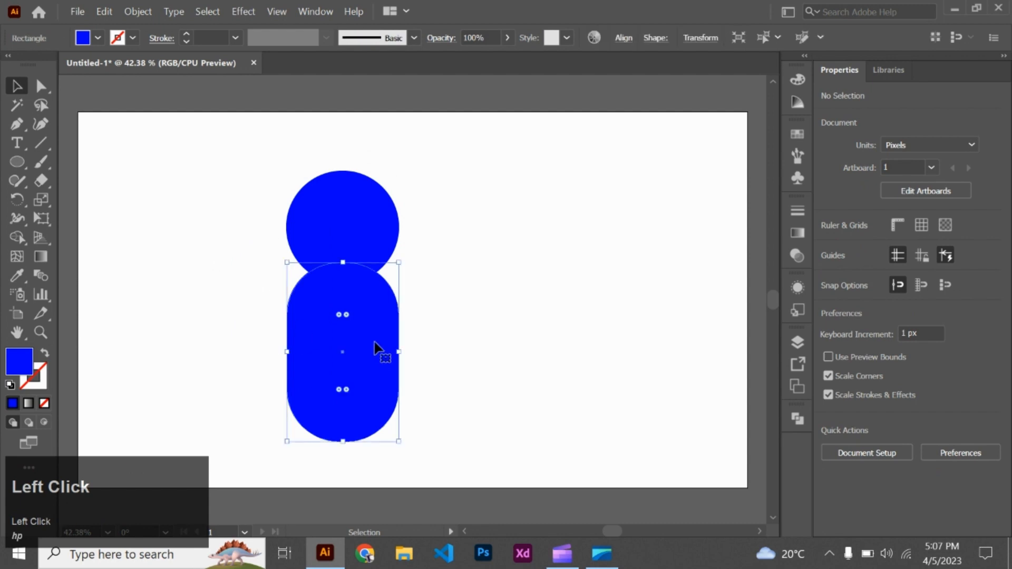
click(380, 226)
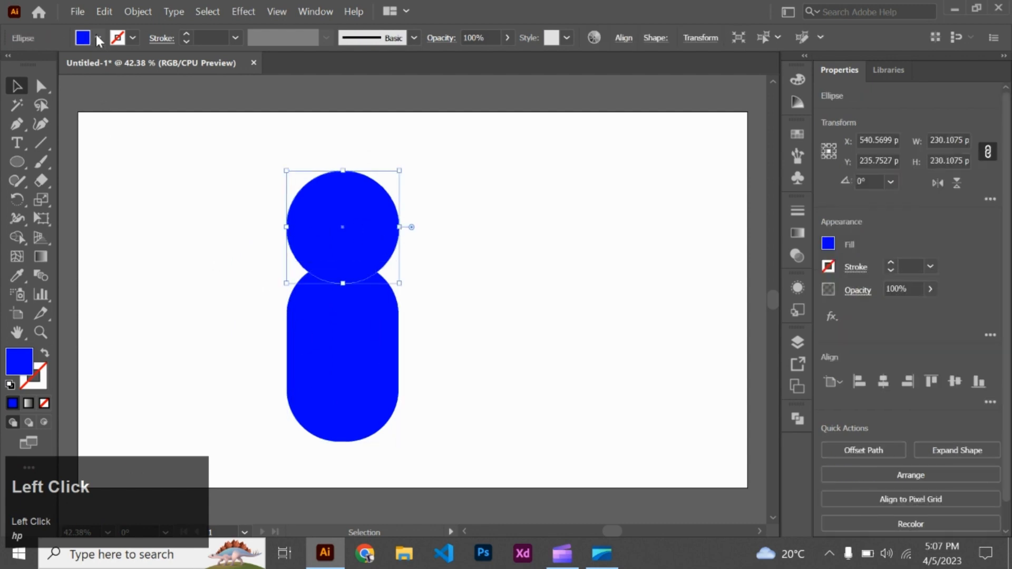
click(98, 38)
click(110, 71)
click(248, 284)
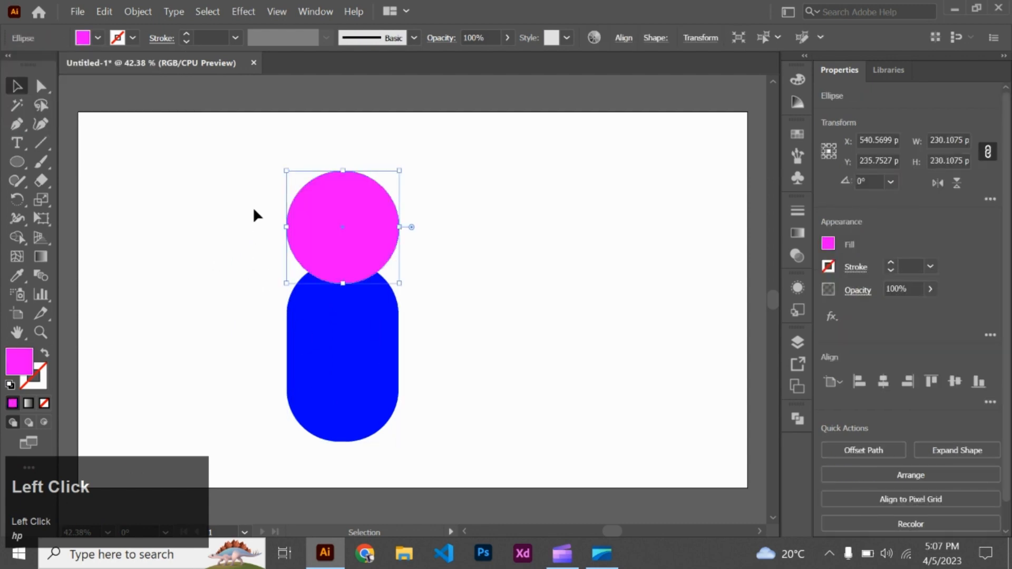
- Select the circle and rounded rectangle, merge all their regions into one magenta shape with Shape Builder, and deselect it
drag(254, 210, 320, 368)
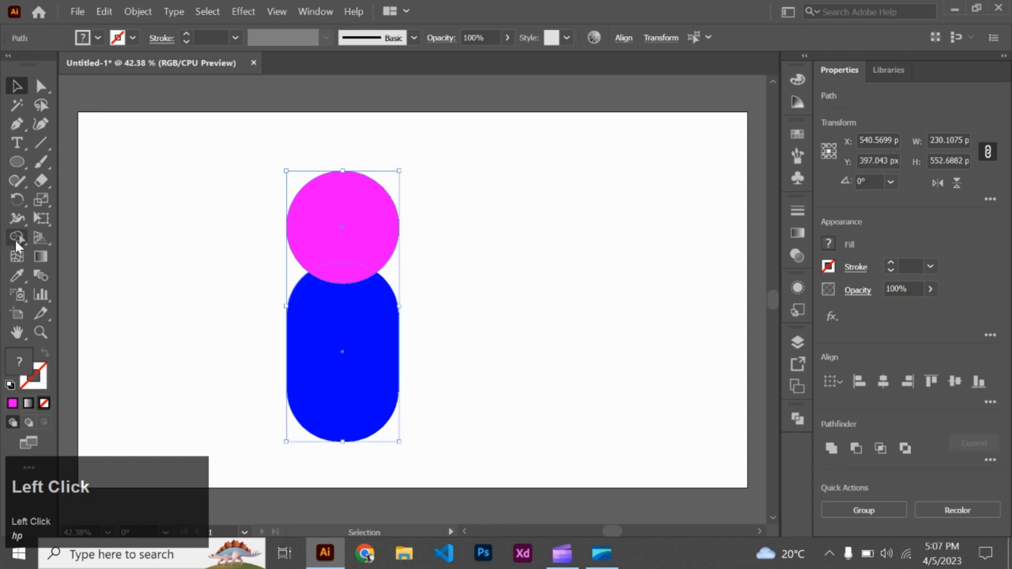
click(17, 238)
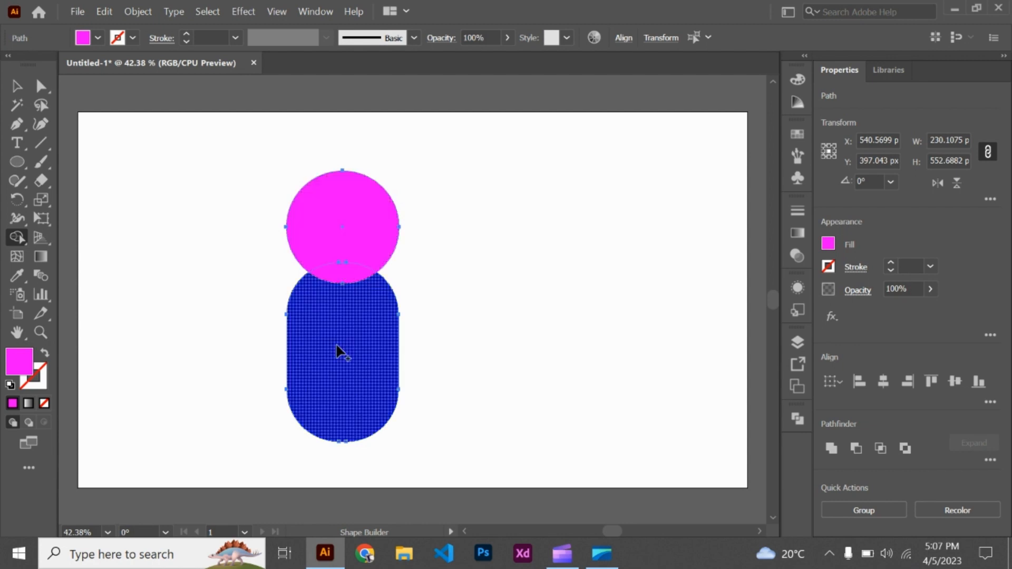
drag(338, 348, 326, 253)
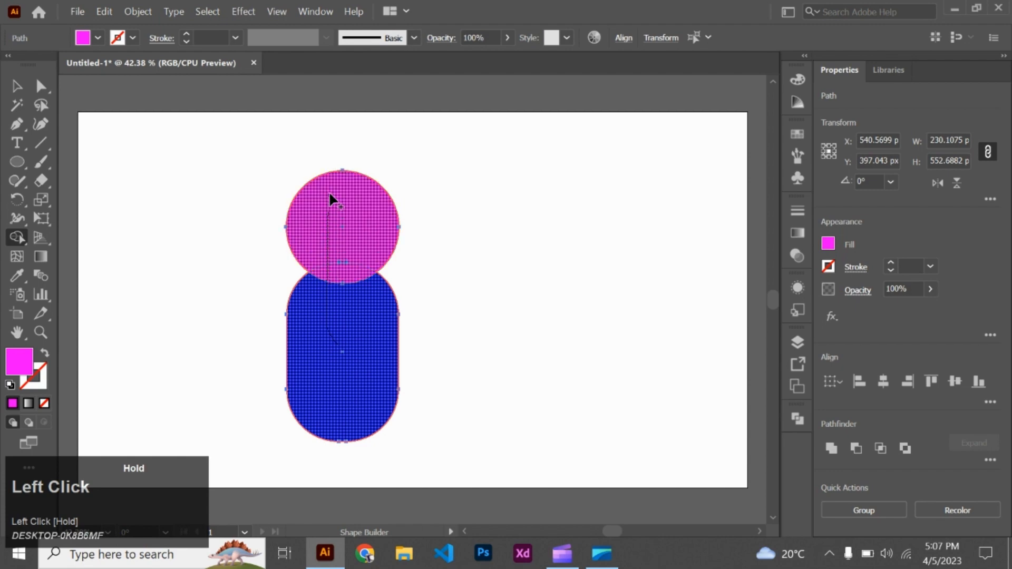
drag(330, 194, 330, 192)
key(v)
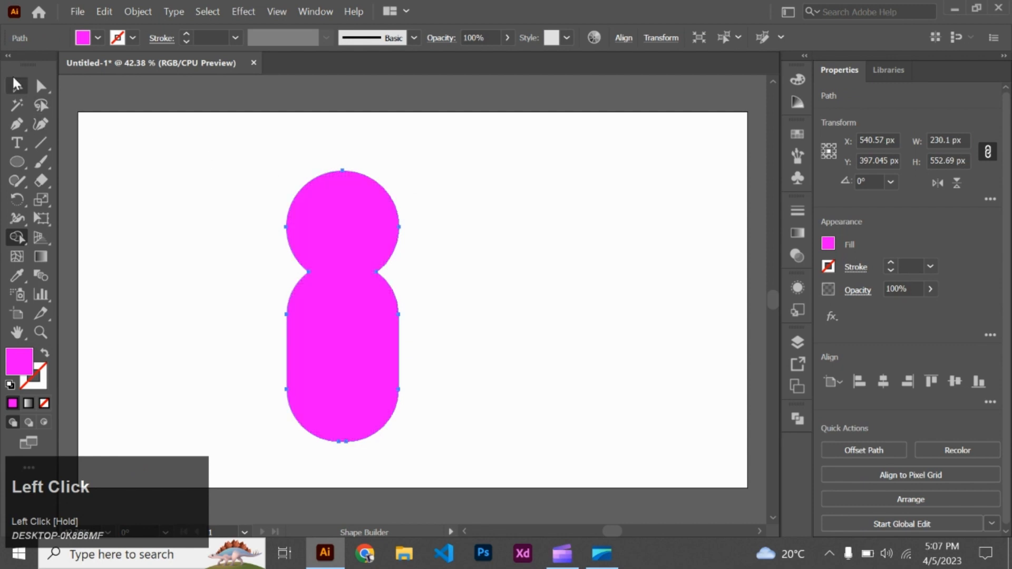
click(147, 251)
- Move the merged shape back and forth across the artboard to test it as a single piece, and undo the last move
drag(356, 334, 557, 343)
drag(548, 344, 287, 320)
drag(301, 320, 261, 320)
drag(272, 320, 437, 327)
key(ctrl+z)
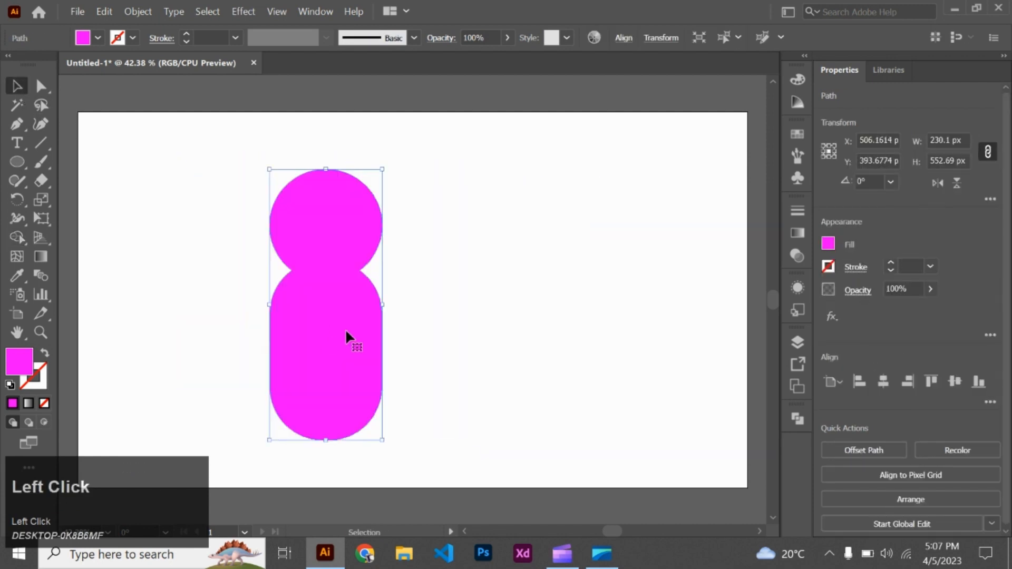
- Move the merged shape to the artboard's upper-left corner and scale it down to about 157 by 377 px
drag(346, 339, 151, 275)
click(279, 331)
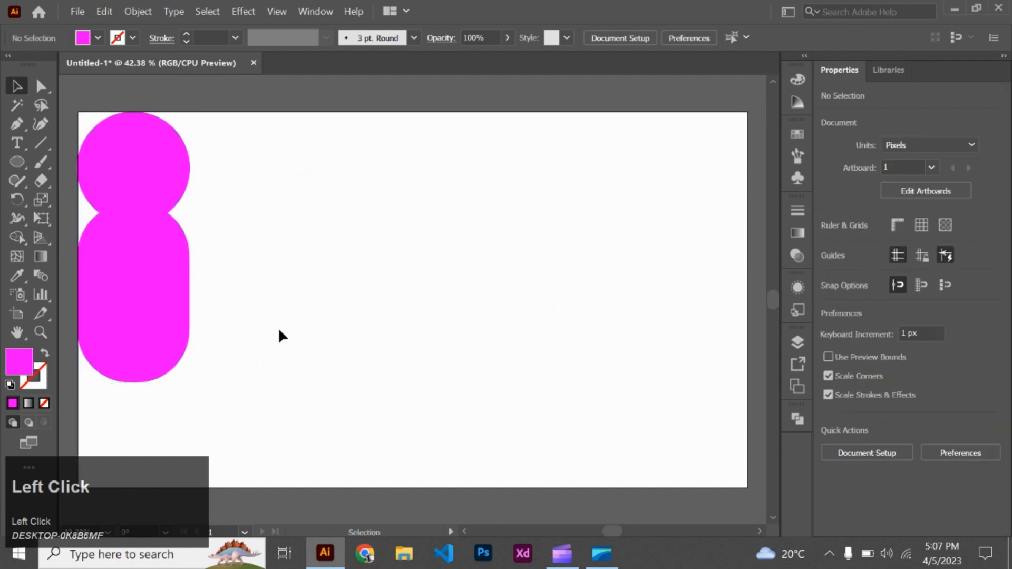
click(164, 310)
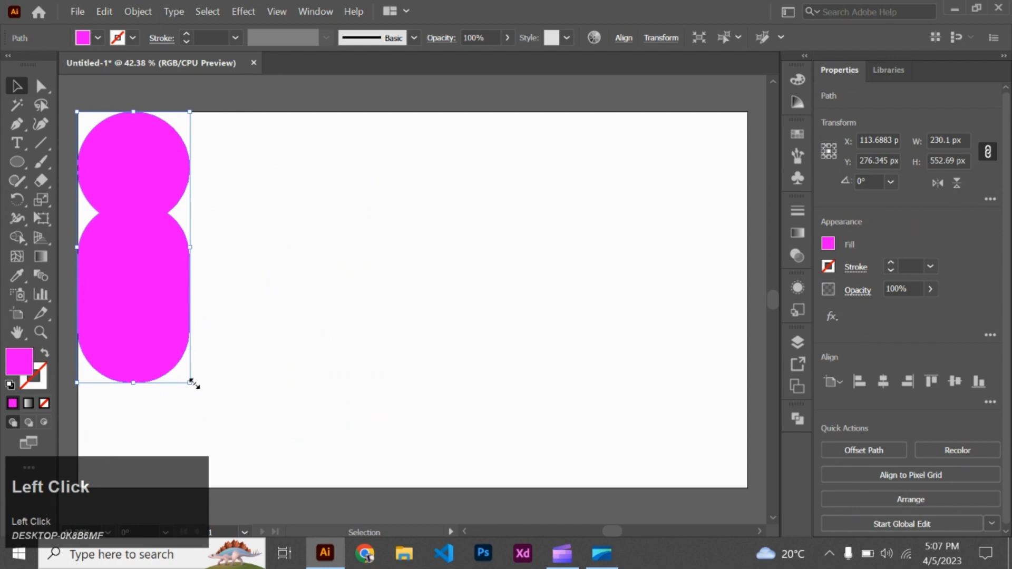
drag(193, 384, 172, 341)
drag(131, 263, 128, 233)
click(89, 206)
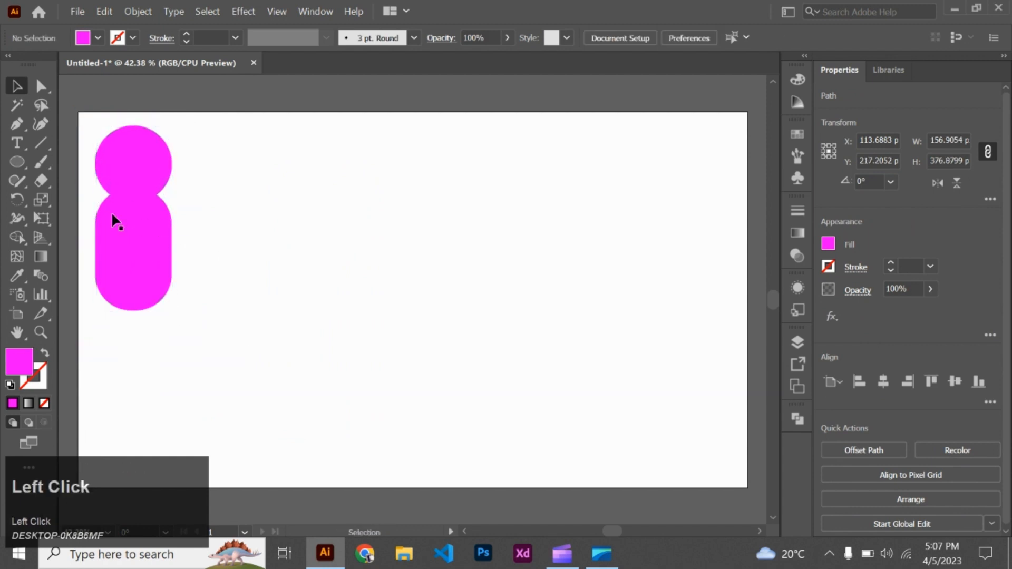
- Draw a magenta circle about 482 px wide beside the merged shape and a cyan circle about 286 px wide over its upper-left part
click(17, 162)
drag(384, 244, 466, 363)
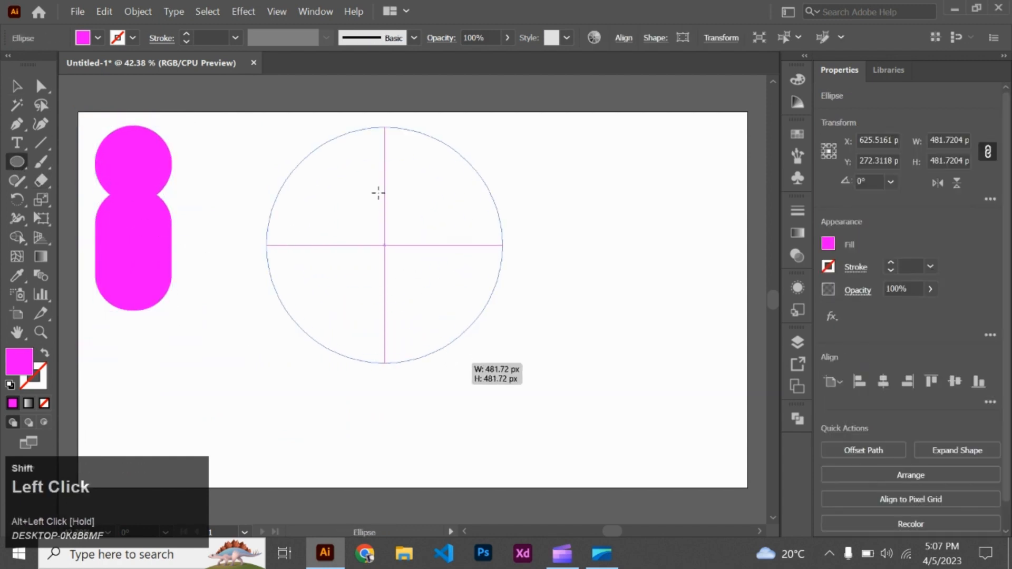
drag(349, 192, 419, 261)
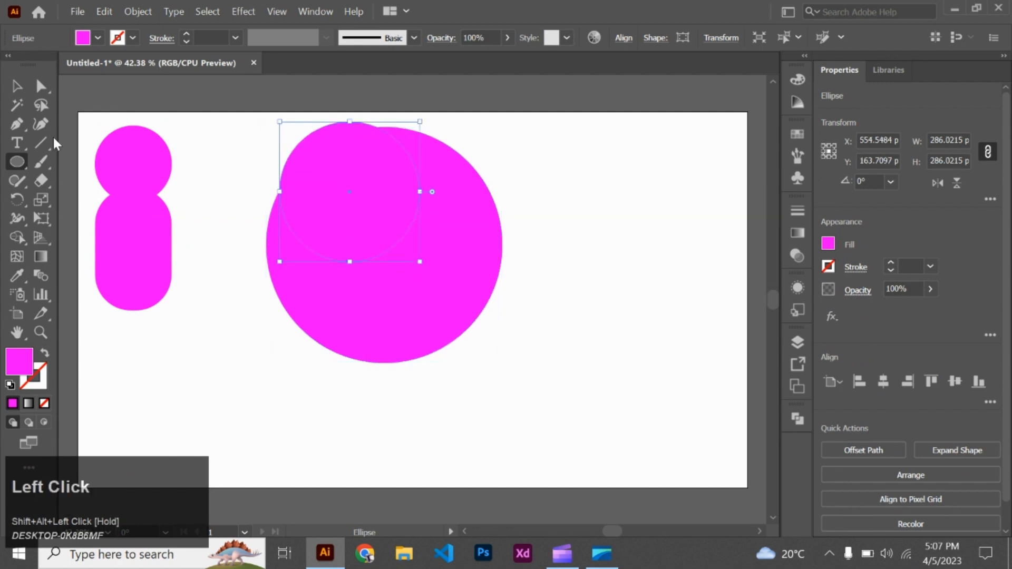
click(82, 38)
click(87, 65)
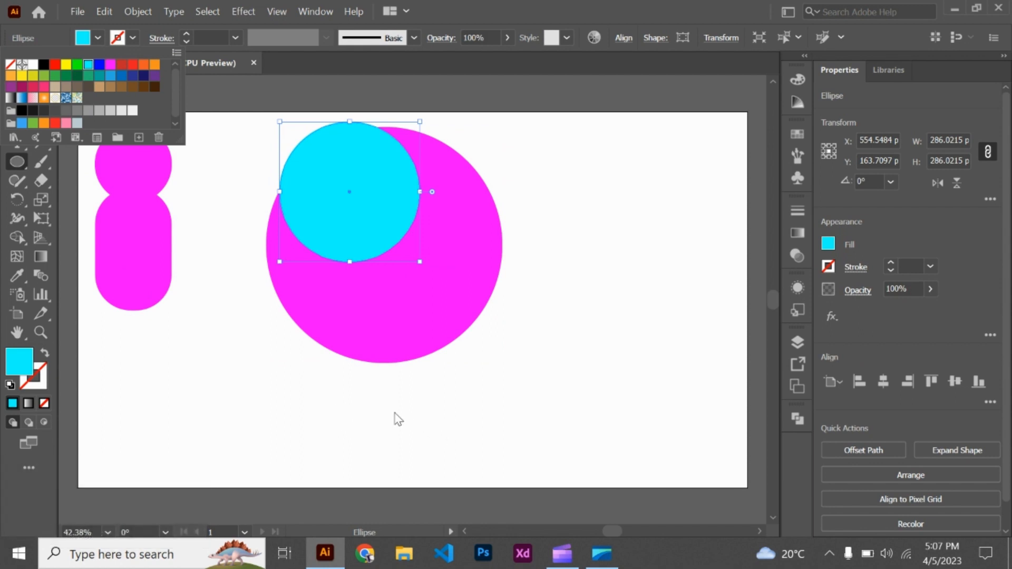
key(v)
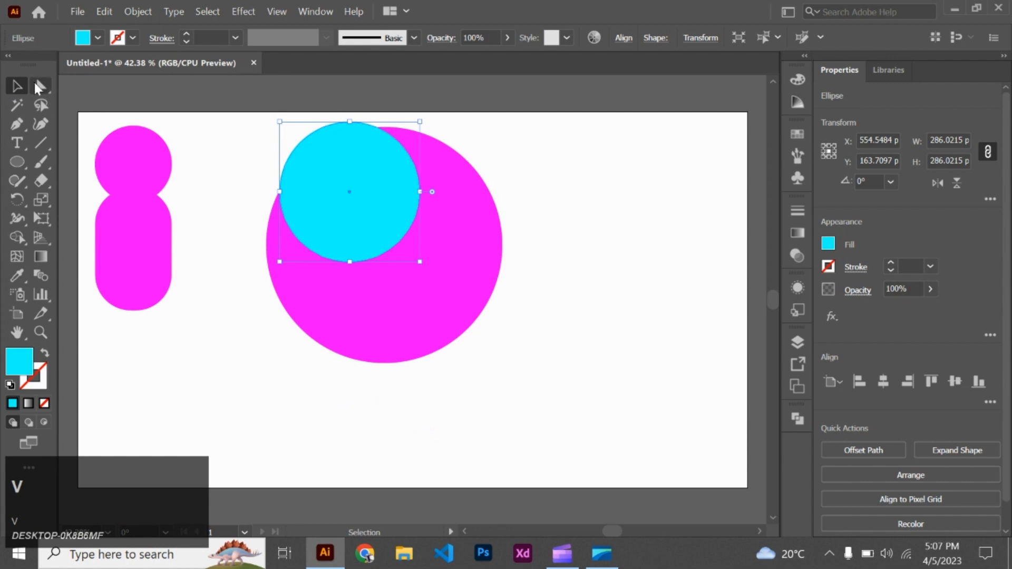
- Select both circles, try removing only their overlapping region with Shape Builder, and undo the removal
drag(239, 164, 390, 338)
click(14, 235)
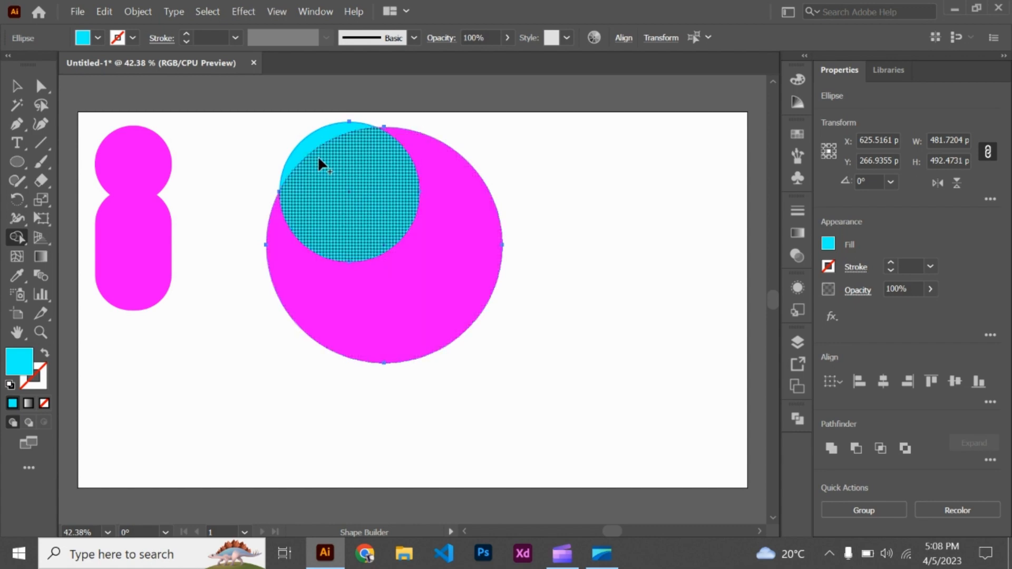
click(337, 187)
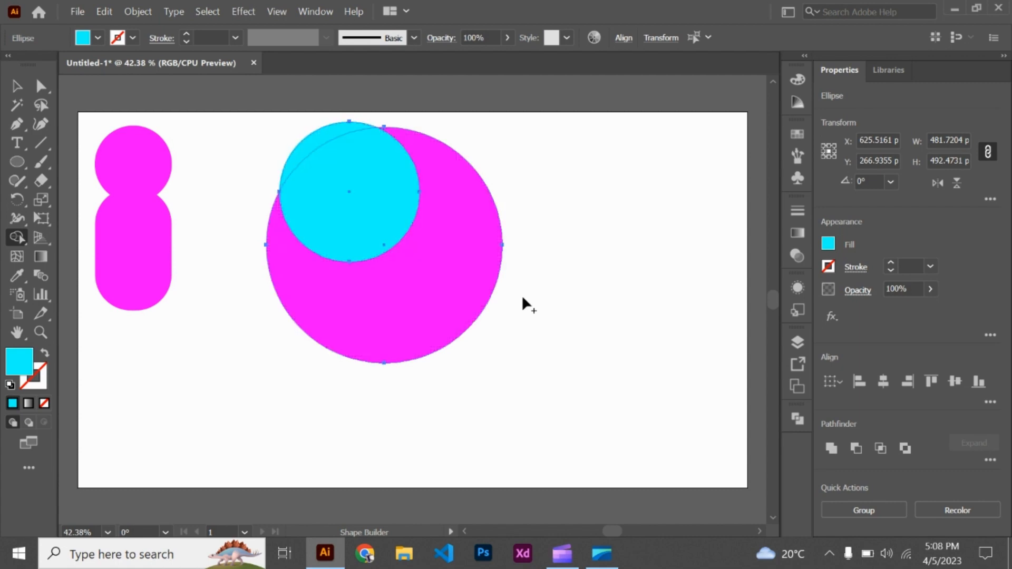
key(alt)
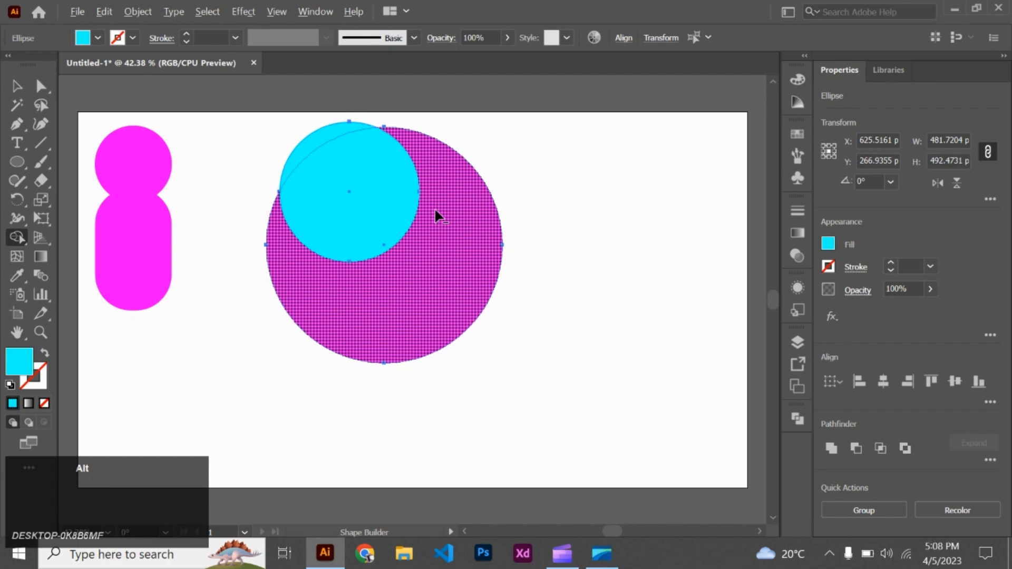
alt+click(358, 186)
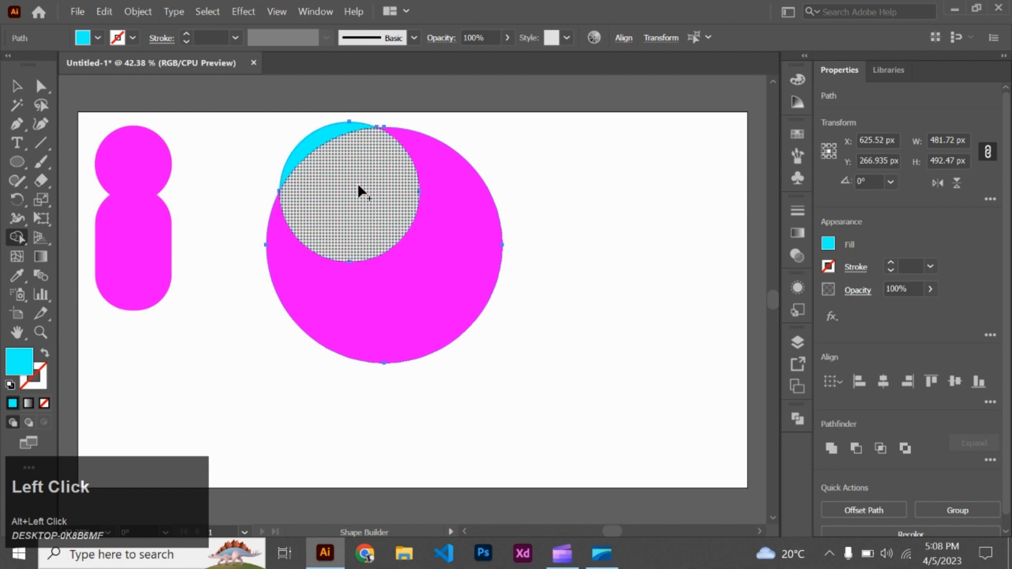
key(ctrl+z)
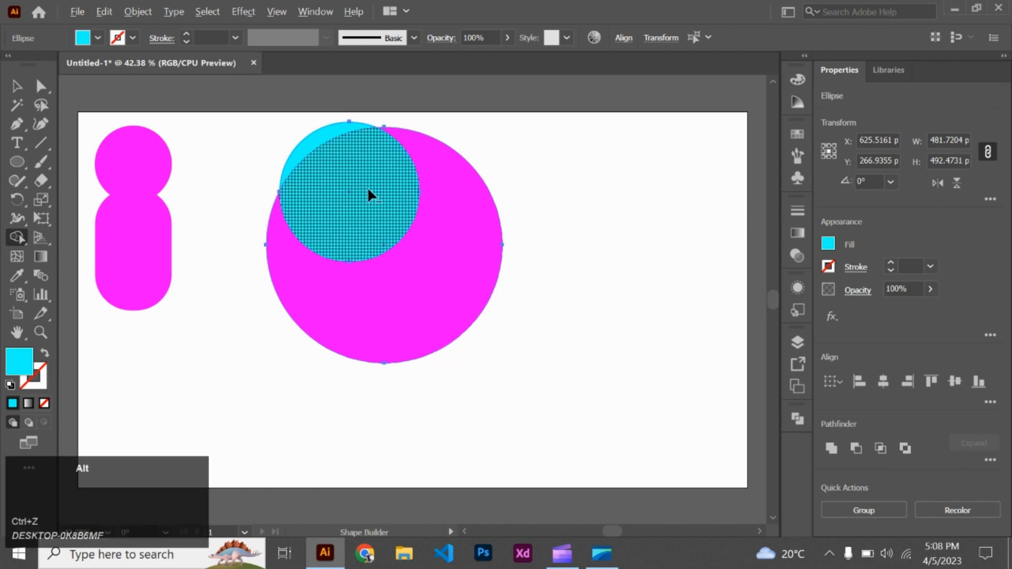
- Subtract the whole cyan circle from the magenta one with Shape Builder and move the remaining crescent towards the merged shape
mouse_move(367, 186)
mouse_down()
mouse_move(333, 144)
mouse_move(306, 133)
mouse_up()
click(17, 86)
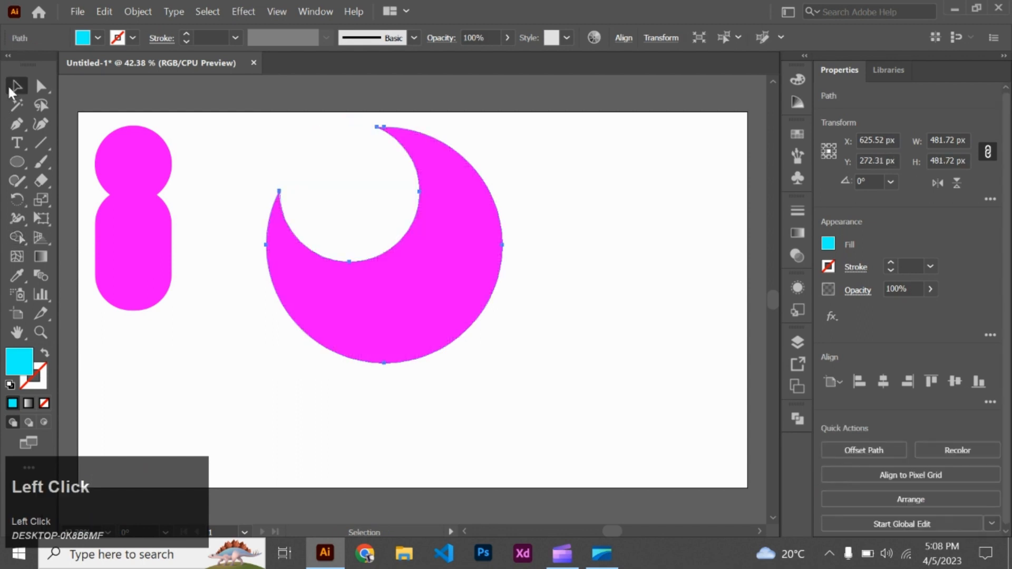
click(214, 353)
drag(319, 281, 241, 297)
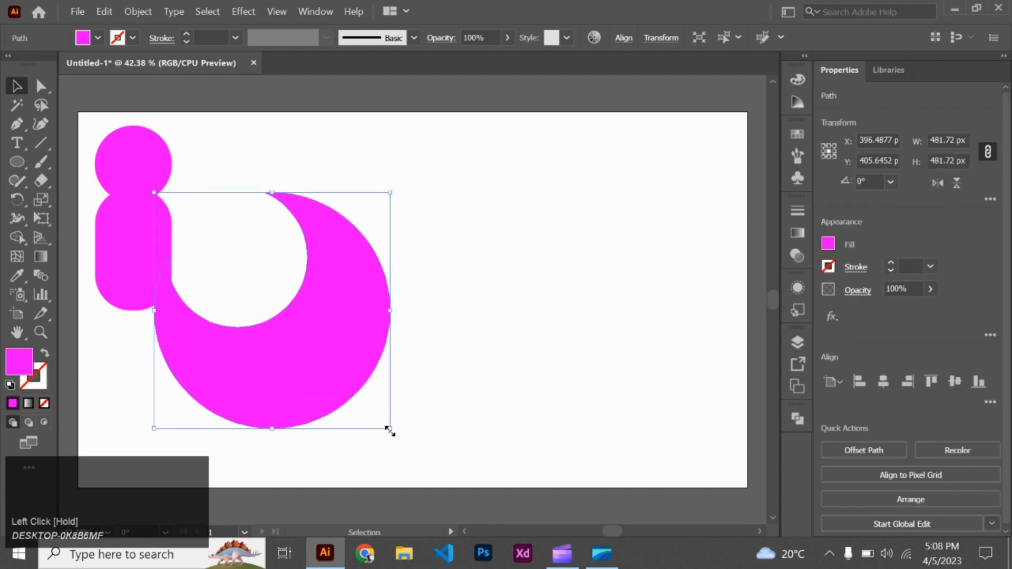
- Undo the crescent's move and the subtraction to restore both overlapping circles
key(ctrl+z)
key(ctrl+z)
key(ctrl+z)
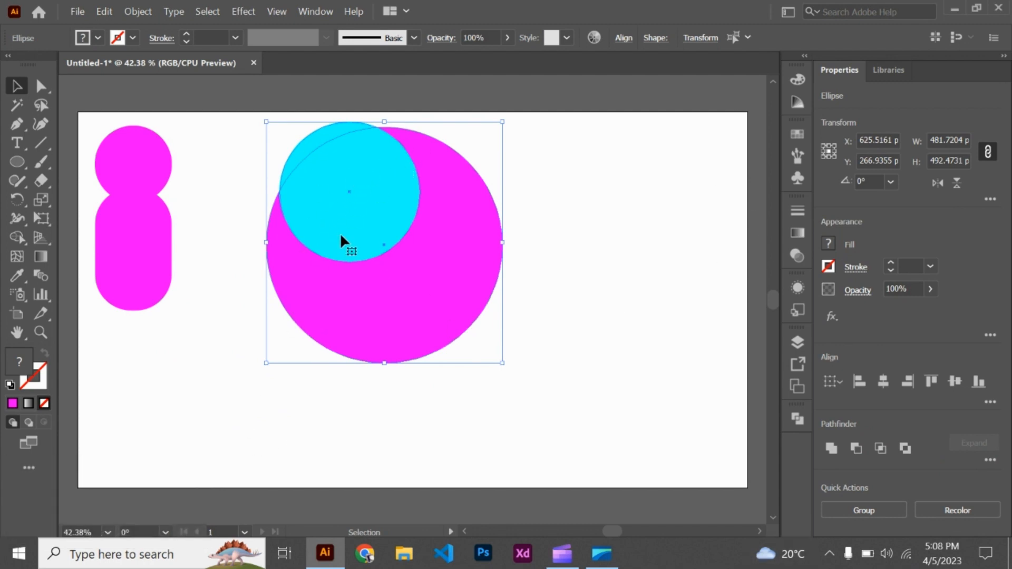
key(ctrl+z)
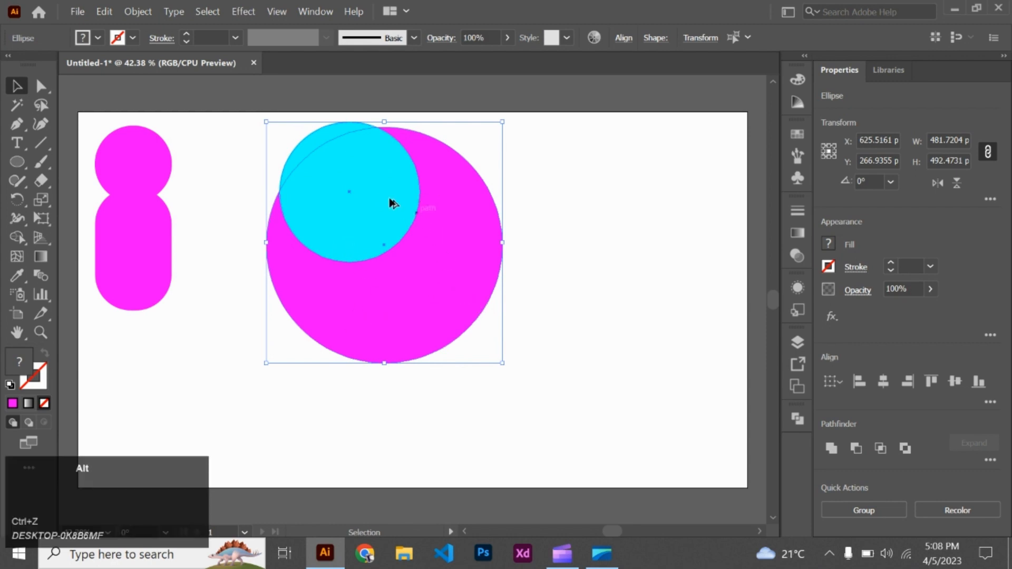
- Remove the circles' overlapping region with Shape Builder and recolour the leftover cyan sliver magenta
click(18, 237)
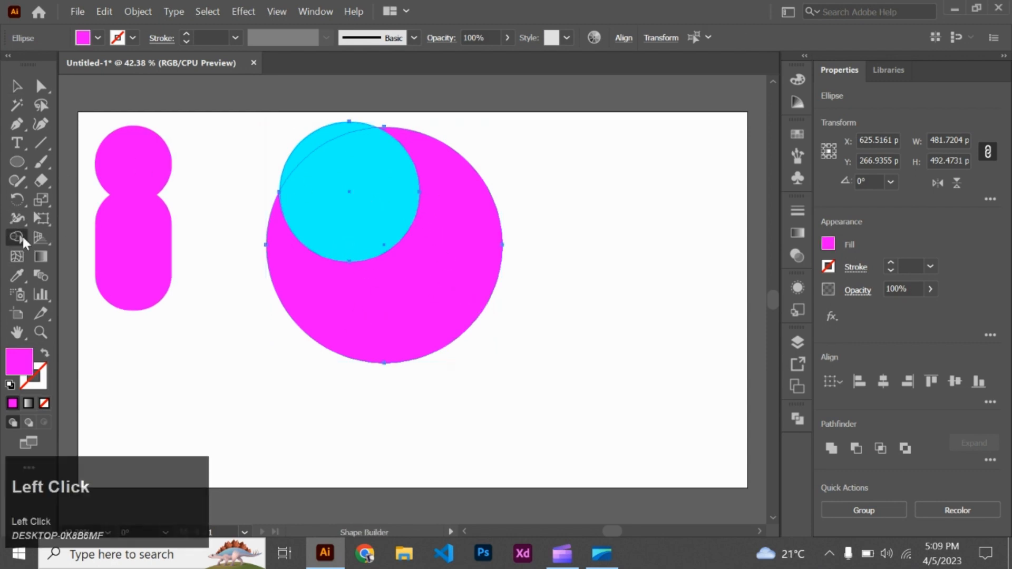
alt+click(360, 209)
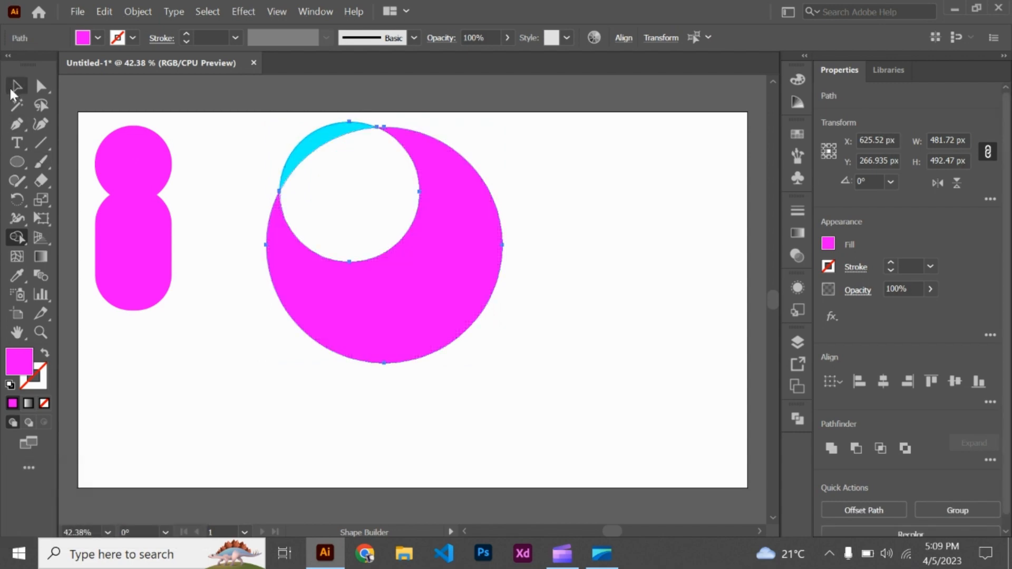
click(313, 150)
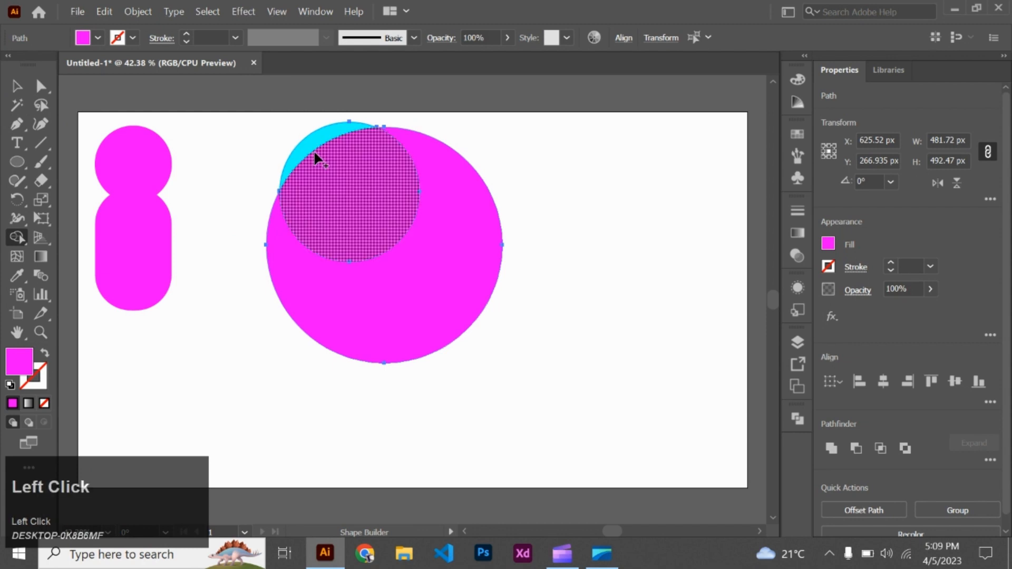
key(ctrl+z)
click(313, 146)
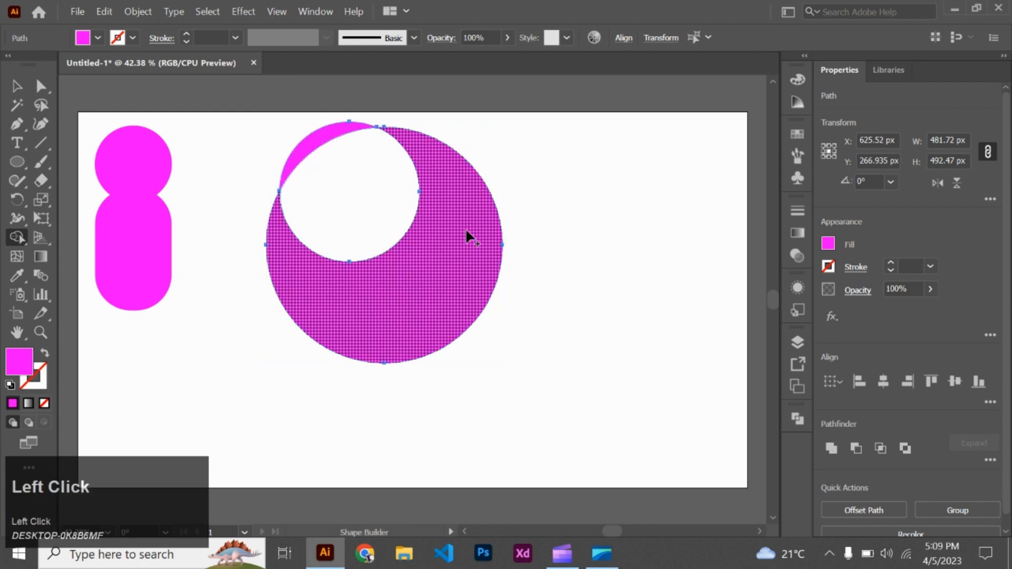
- Move the remaining circle pieces down the artboard, then undo back to the two full overlapping circles
key(v)
drag(291, 307, 384, 364)
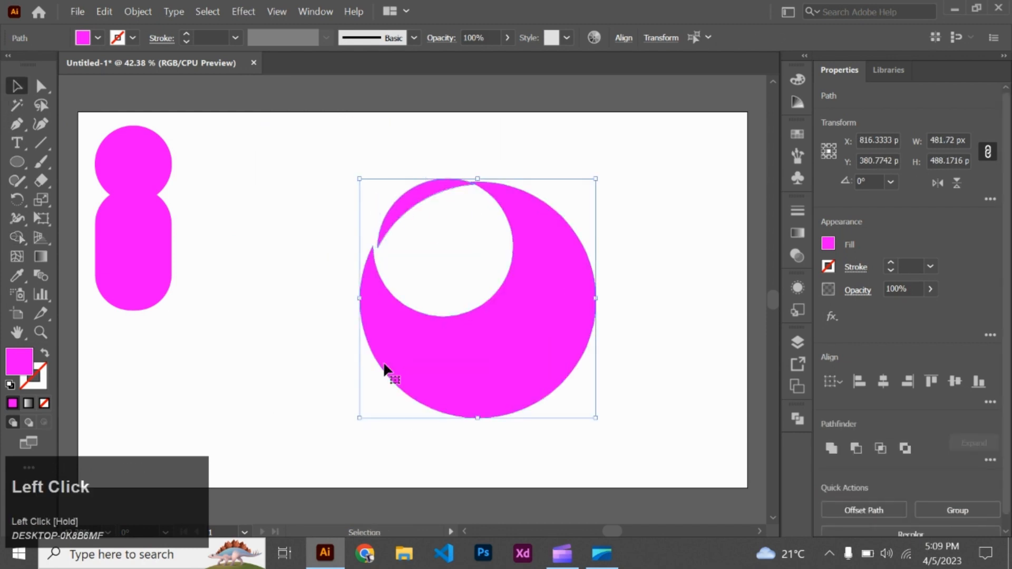
key(ctrl+z)
key(ctrl+z)
key(ctrl+z)
key(ctrl+z)
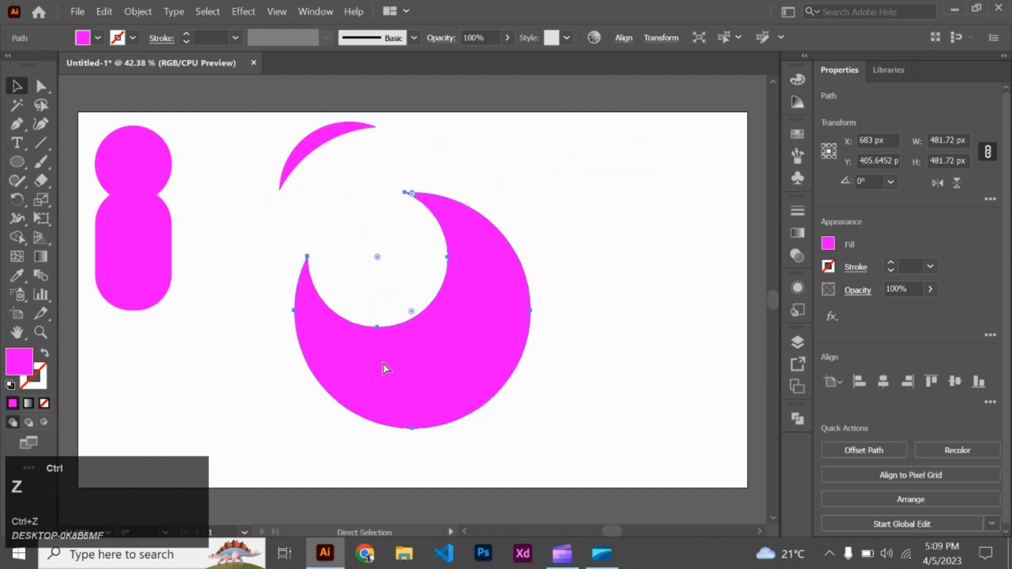
key(ctrl+z)
key(ctrl+z)
key(ctrl+z)
key(ctrl+z)
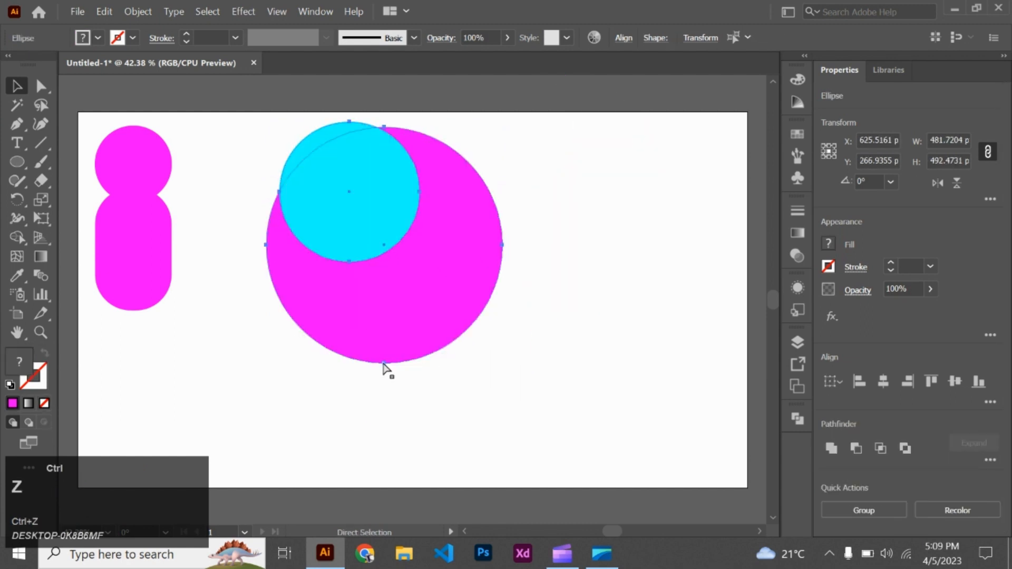
- Reselect both circles and merge their overlap with the rest of the large circle in cyan using Shape Builder
click(400, 337)
click(635, 225)
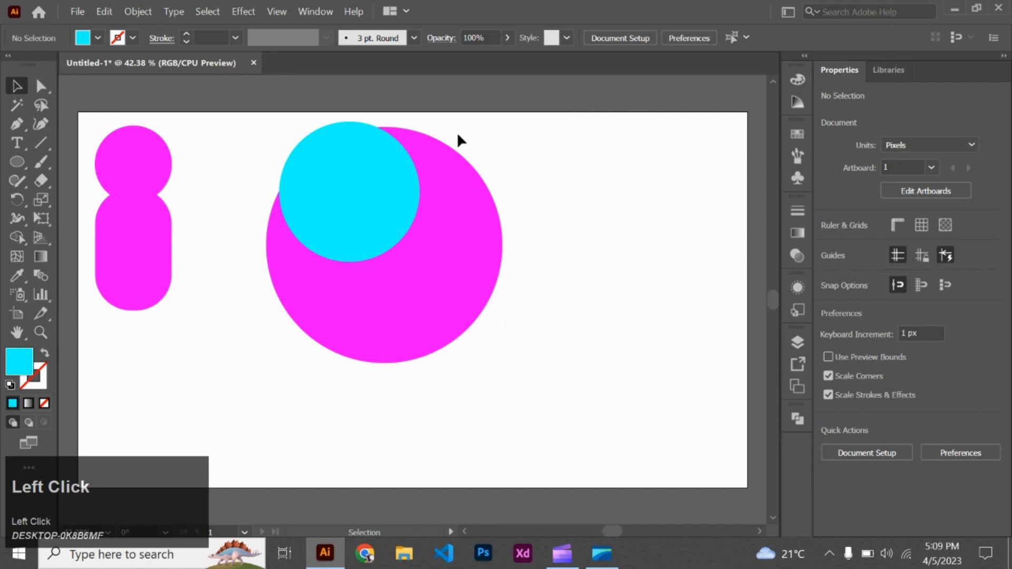
drag(456, 136, 241, 279)
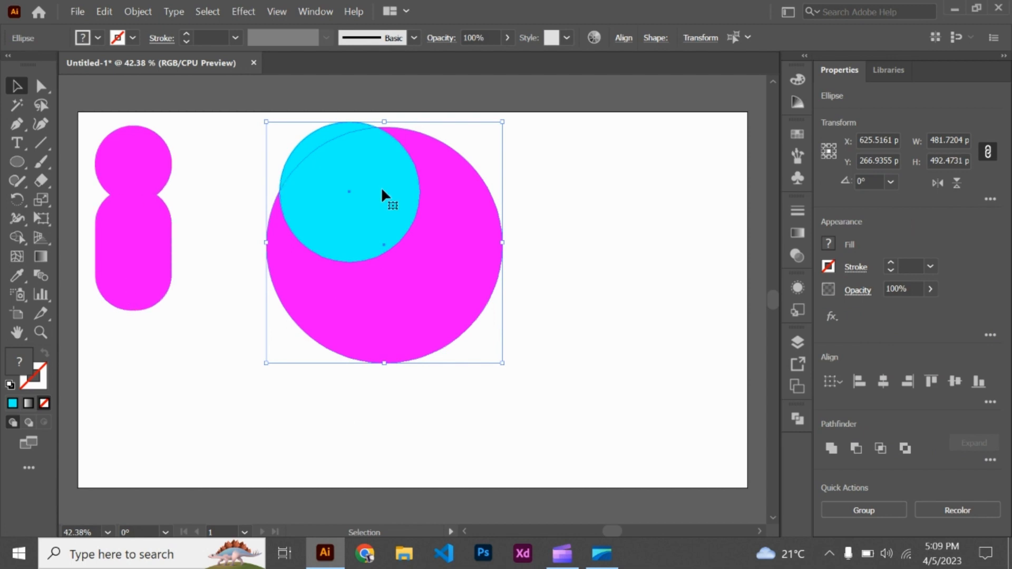
click(19, 235)
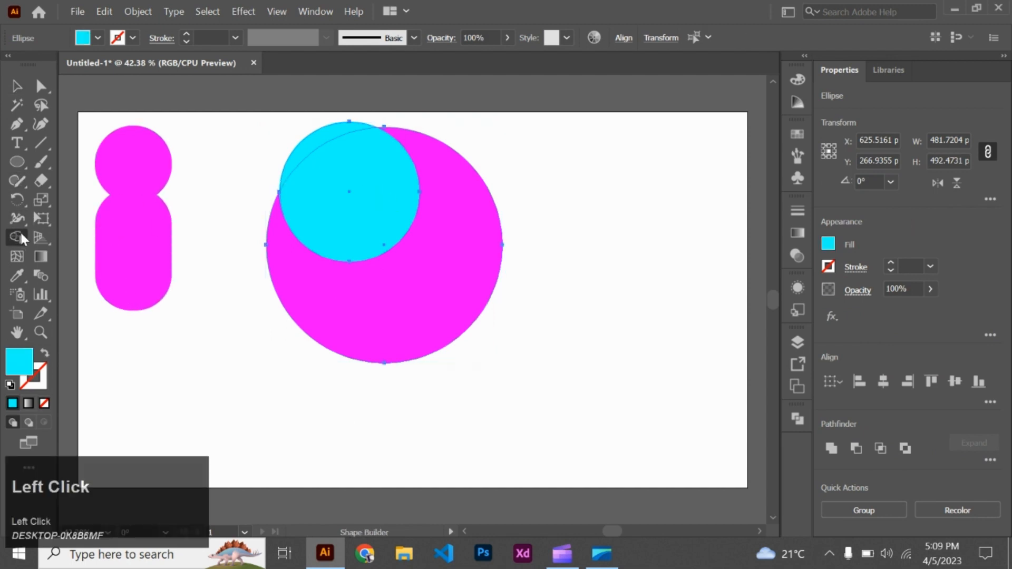
mouse_move(389, 191)
mouse_down()
mouse_move(428, 303)
mouse_move(330, 247)
mouse_up()
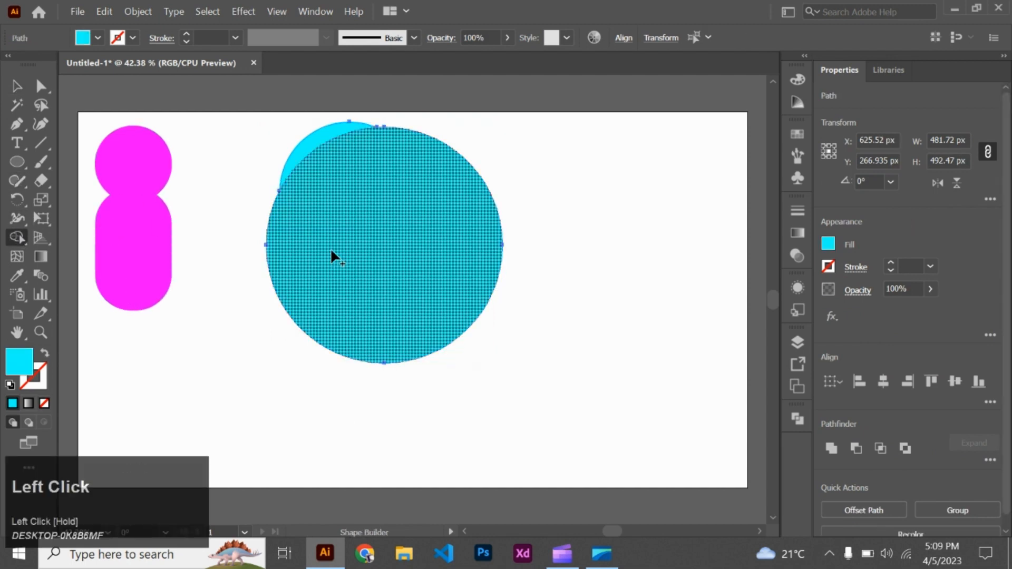
- Move the merged cyan circle down the artboard and place the leftover crescent slightly apart from its upper-left edge
click(18, 87)
click(382, 389)
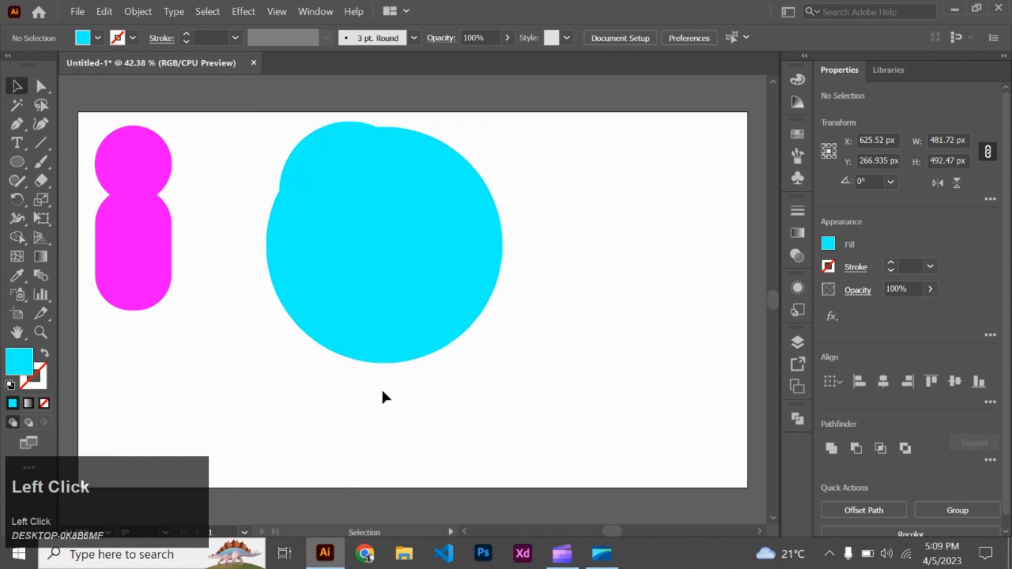
drag(390, 289, 381, 426)
drag(323, 138, 311, 209)
click(628, 161)
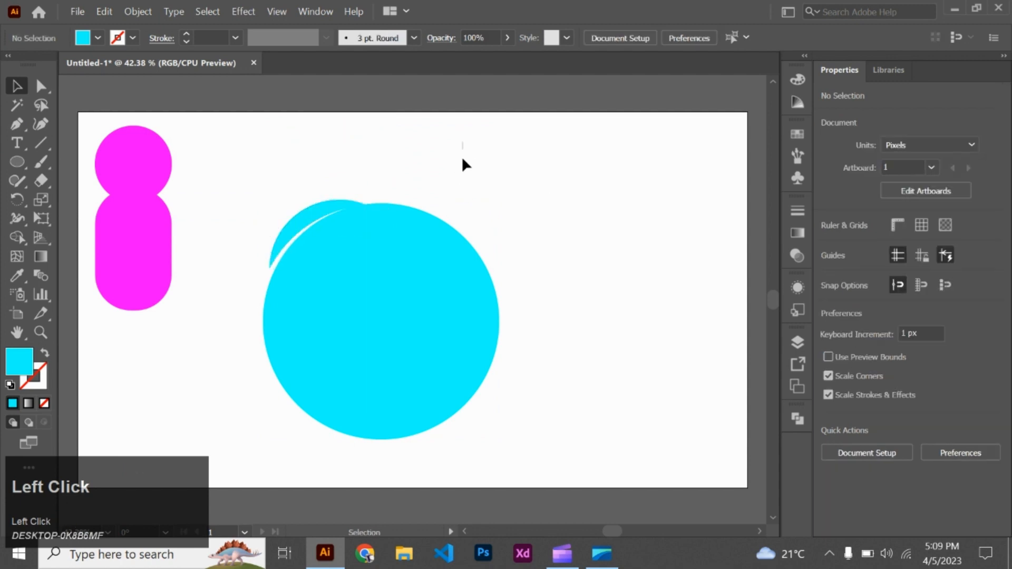
- Delete the cyan circle and crescent, along with the magenta figure beside them
click(306, 293)
key(BackSpace)
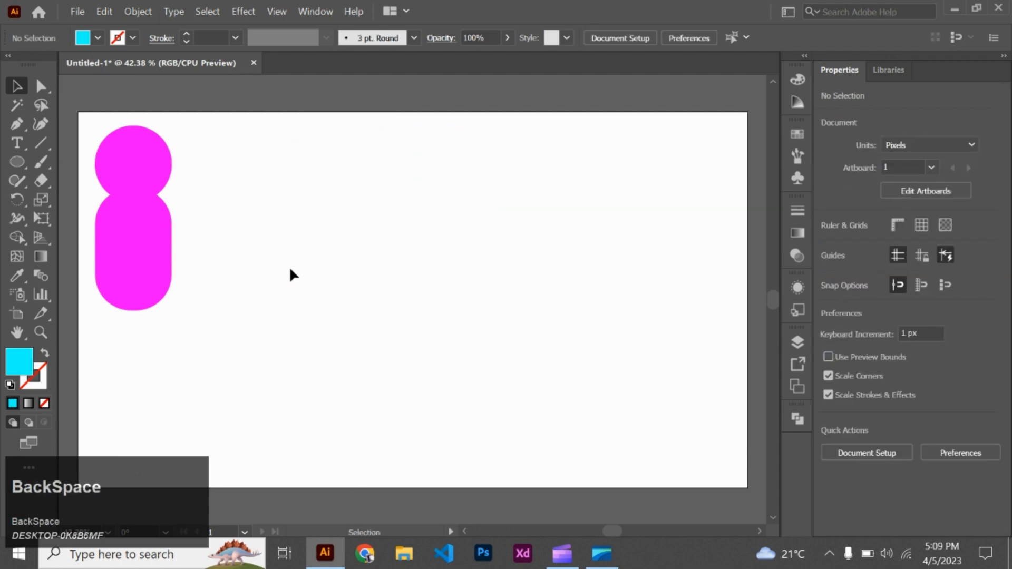
click(136, 272)
click(134, 269)
key(BackSpace)
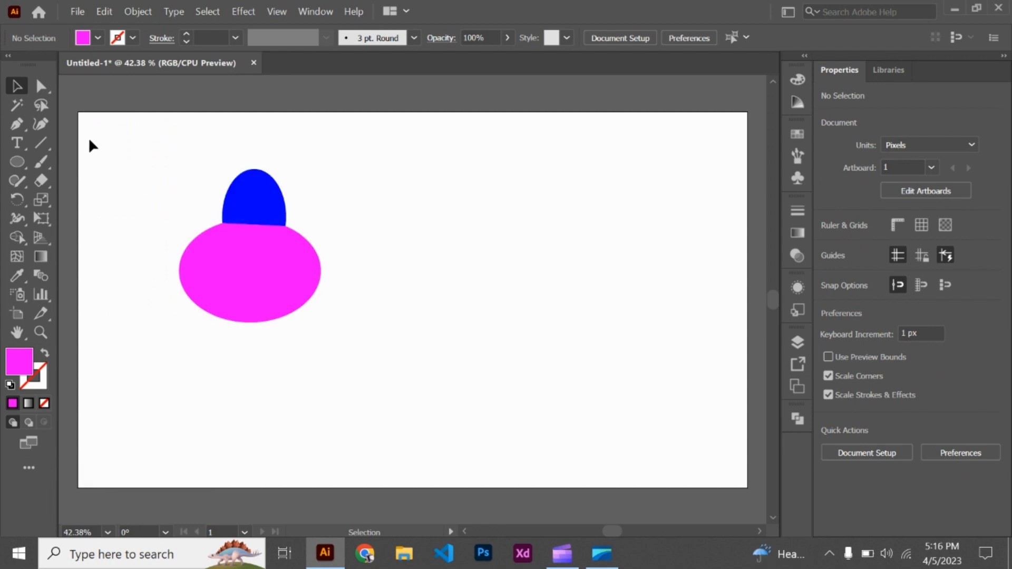
- Delete the group of blue and magenta ellipses and show the full Pathfinder options
drag(141, 158, 322, 280)
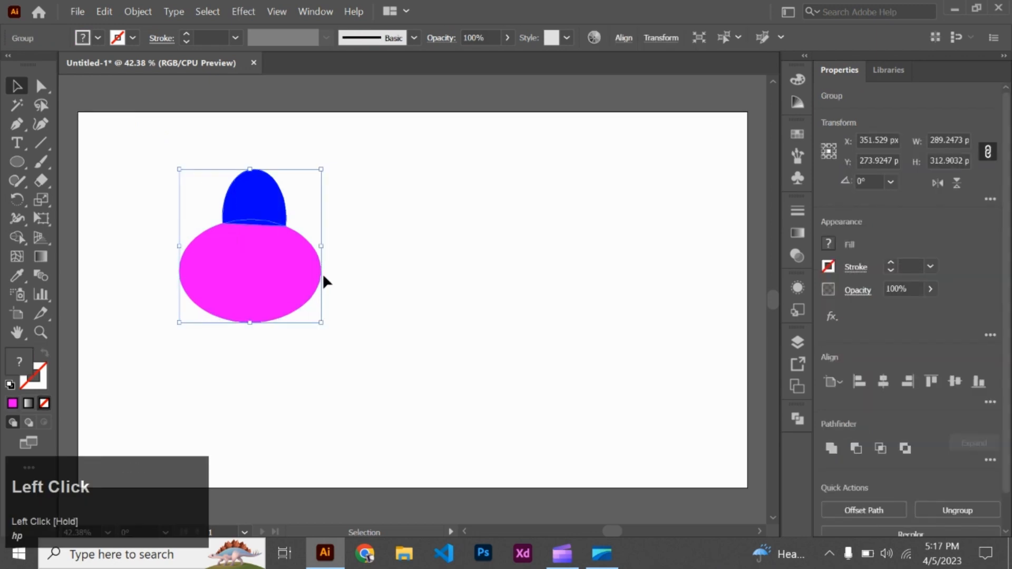
key(BackSpace)
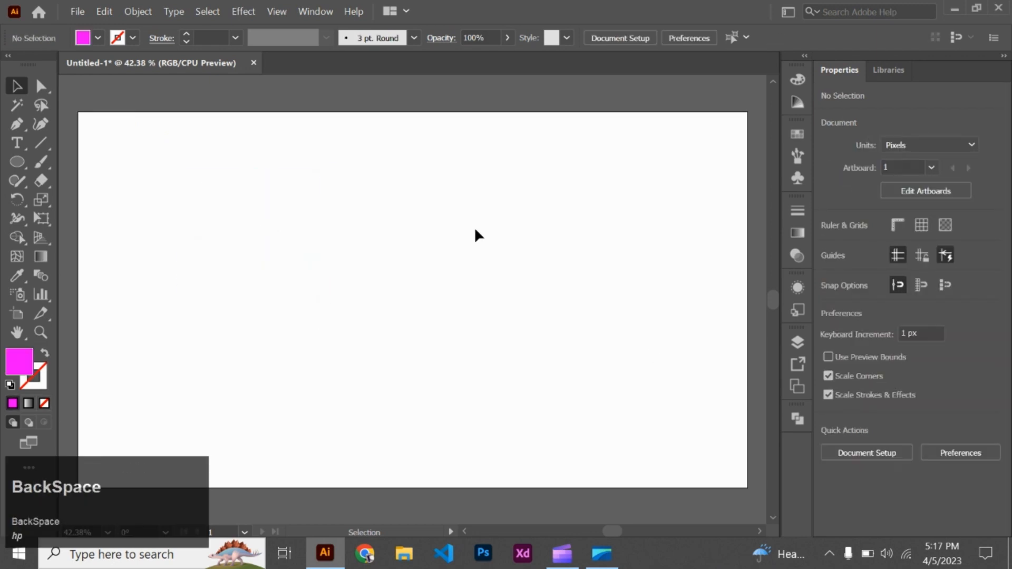
click(797, 418)
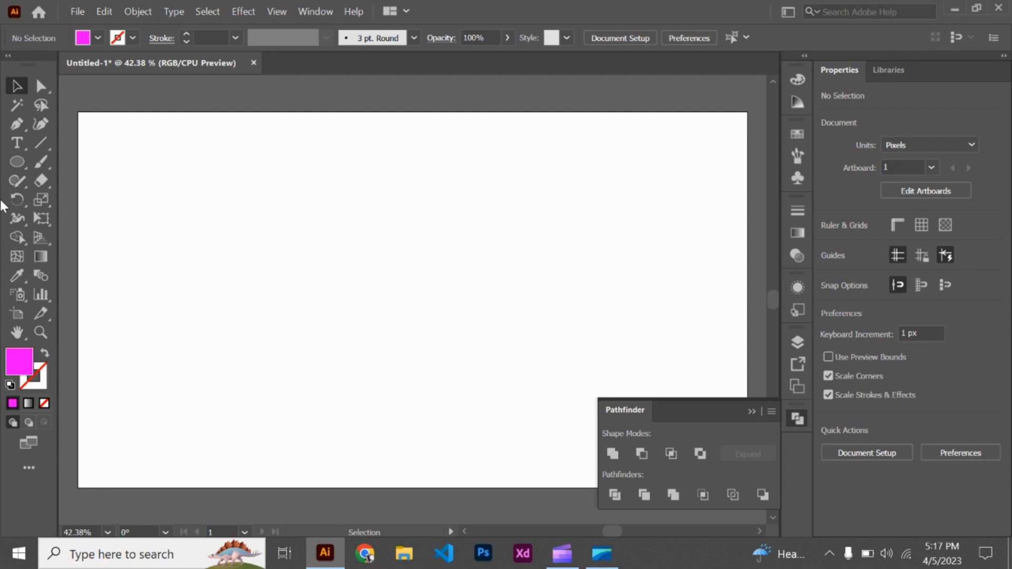
- Draw a magenta ellipse about 405 by 461 px and a second, flatter ellipse overlapping its lower-right edge
click(17, 162)
drag(199, 184, 398, 409)
drag(325, 285, 522, 452)
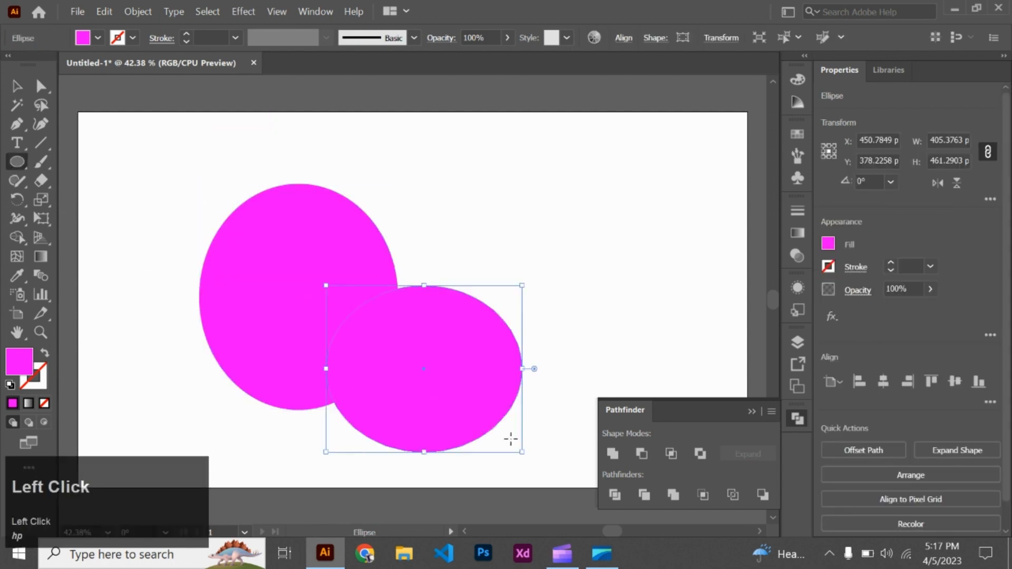
- Apply the Pathfinder Divide operation to both overlapping ellipses and ungroup the resulting pieces
click(17, 86)
drag(183, 147, 455, 402)
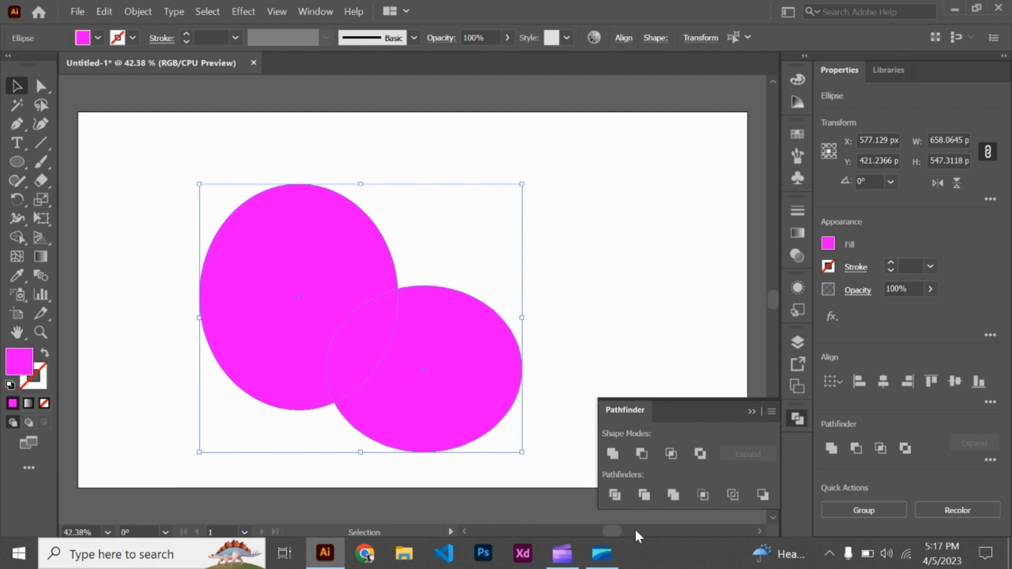
click(615, 495)
click(623, 293)
right_click(438, 331)
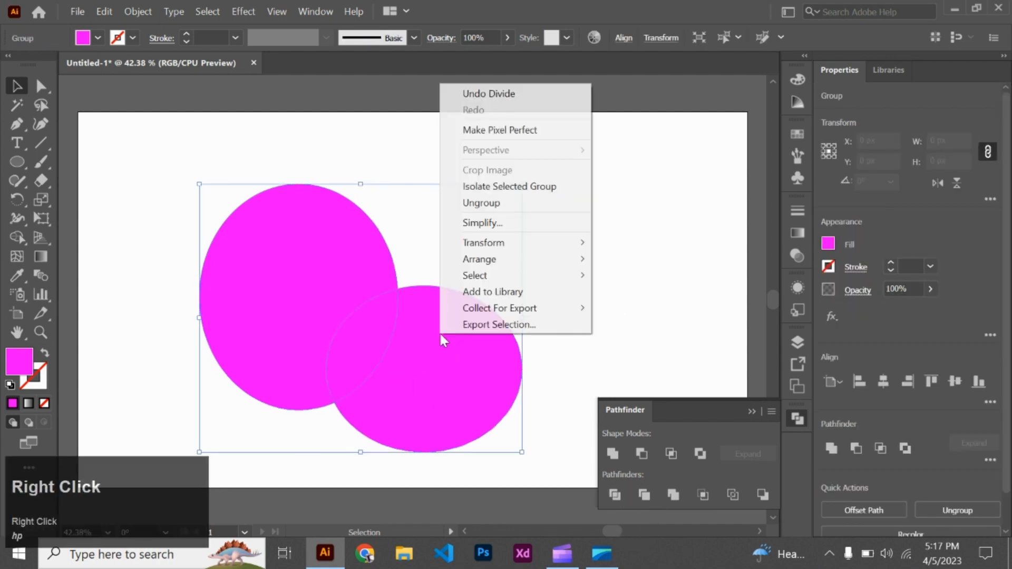
click(477, 203)
click(490, 305)
- Move the three divided ellipse pieces away from one another, and delete all of them
drag(493, 322, 596, 250)
drag(392, 347, 466, 326)
drag(322, 287, 362, 223)
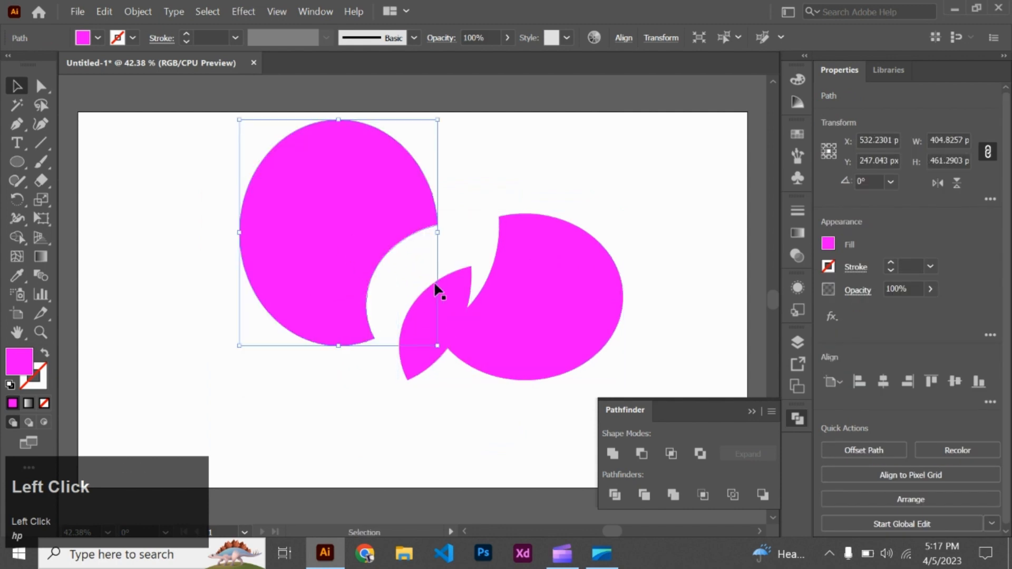
drag(199, 290, 618, 314)
key(BackSpace)
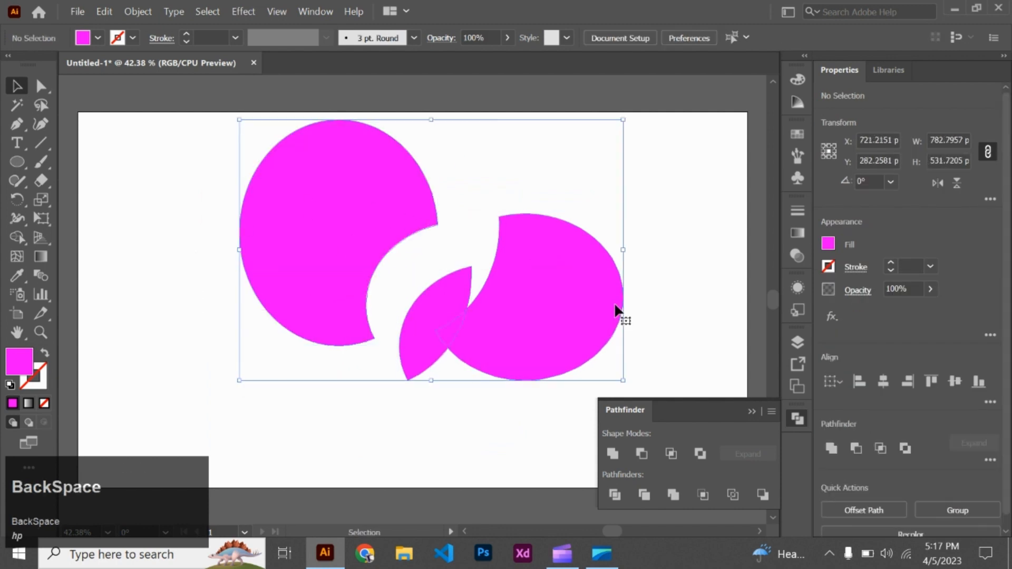